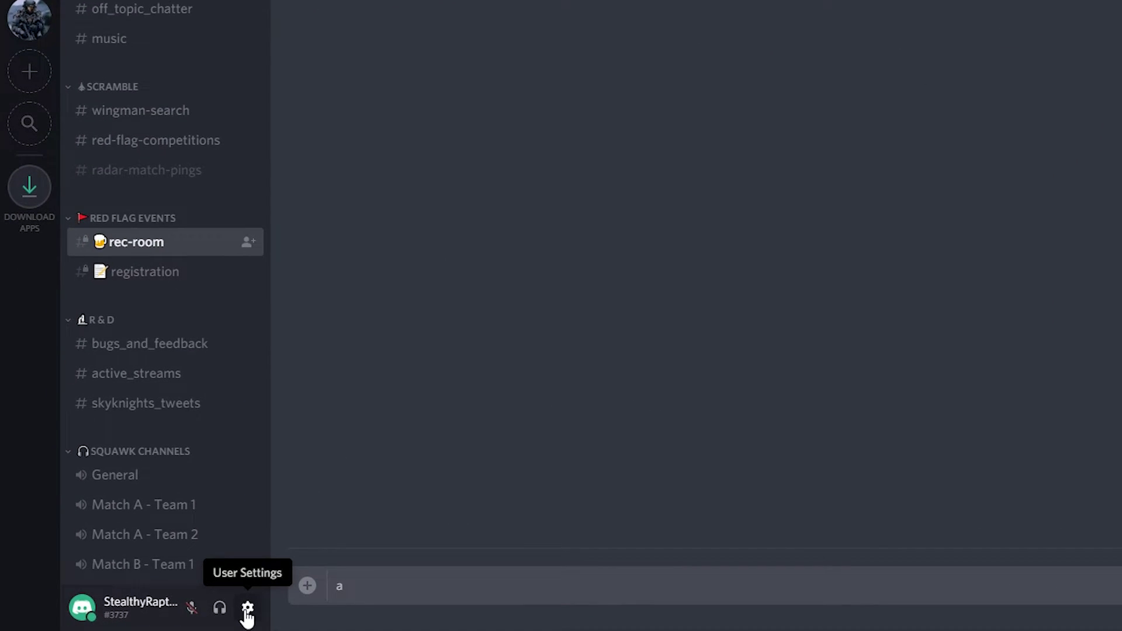
Step: Switch Developer Mode off and back on in the Appearance section of the user settings
{"action": "left_click", "coordinate": [248, 609]}
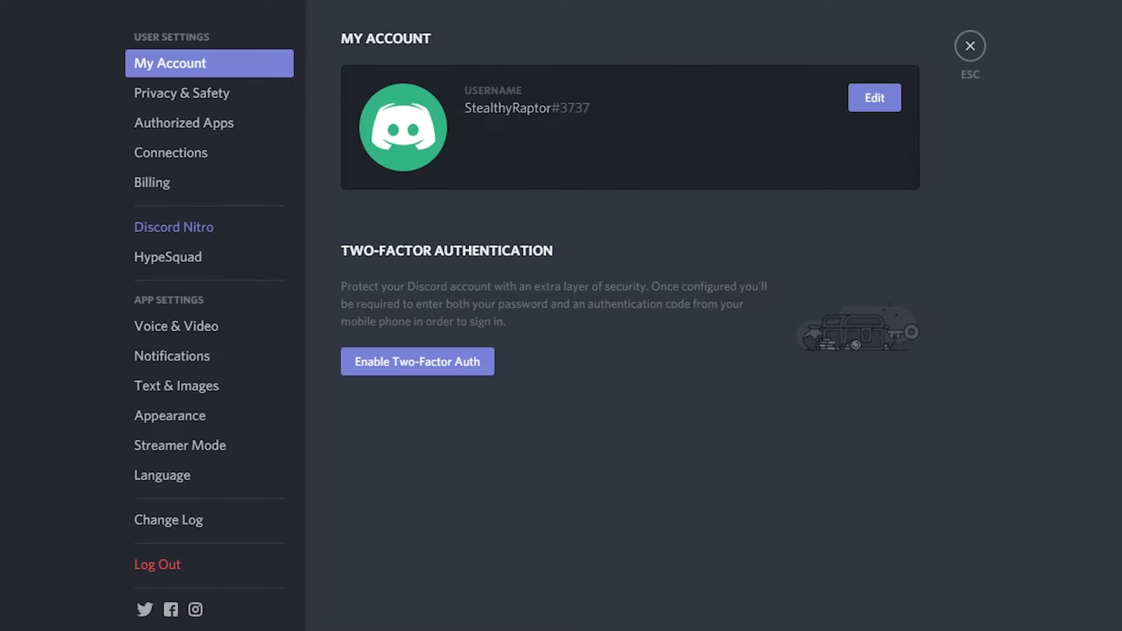
{"action": "left_click", "coordinate": [164, 416]}
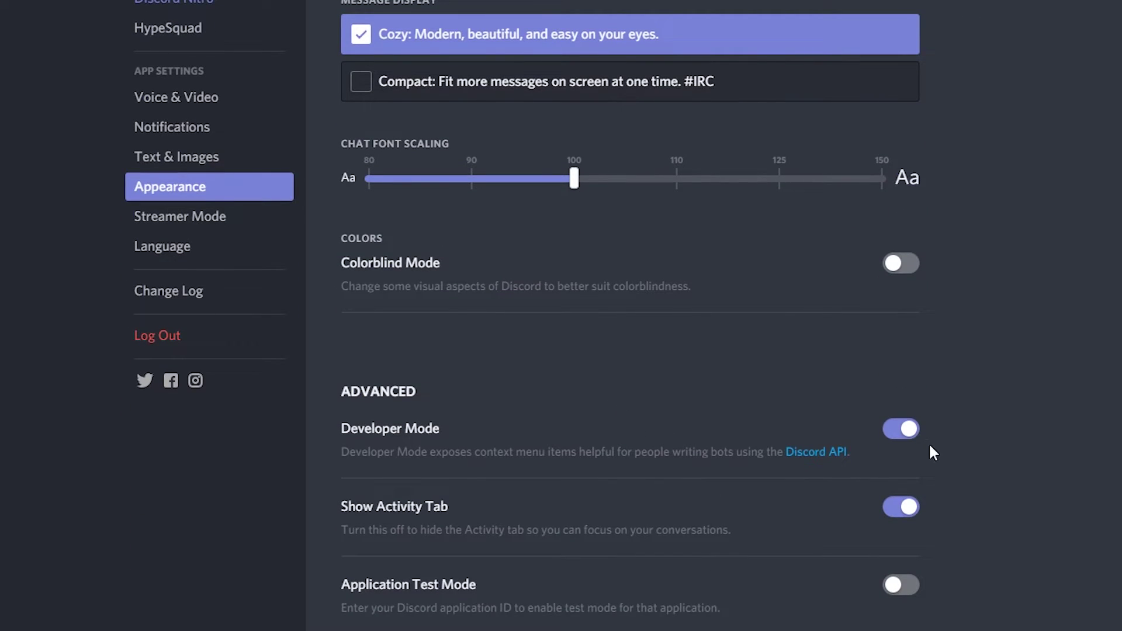
{"action": "left_click", "coordinate": [906, 431]}
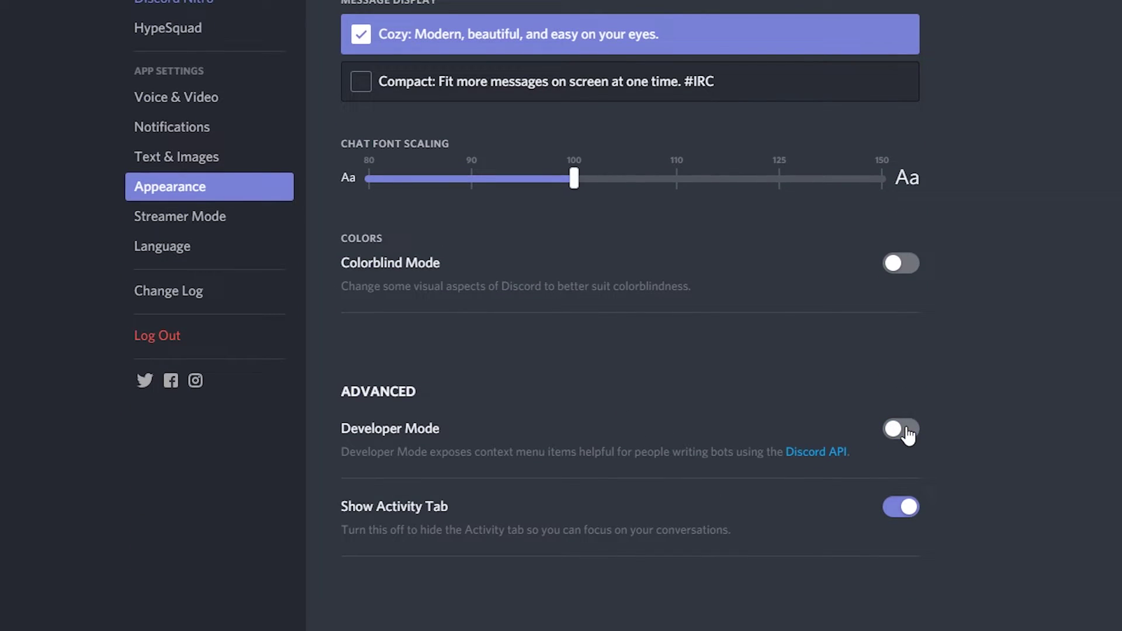
{"action": "left_click", "coordinate": [906, 431]}
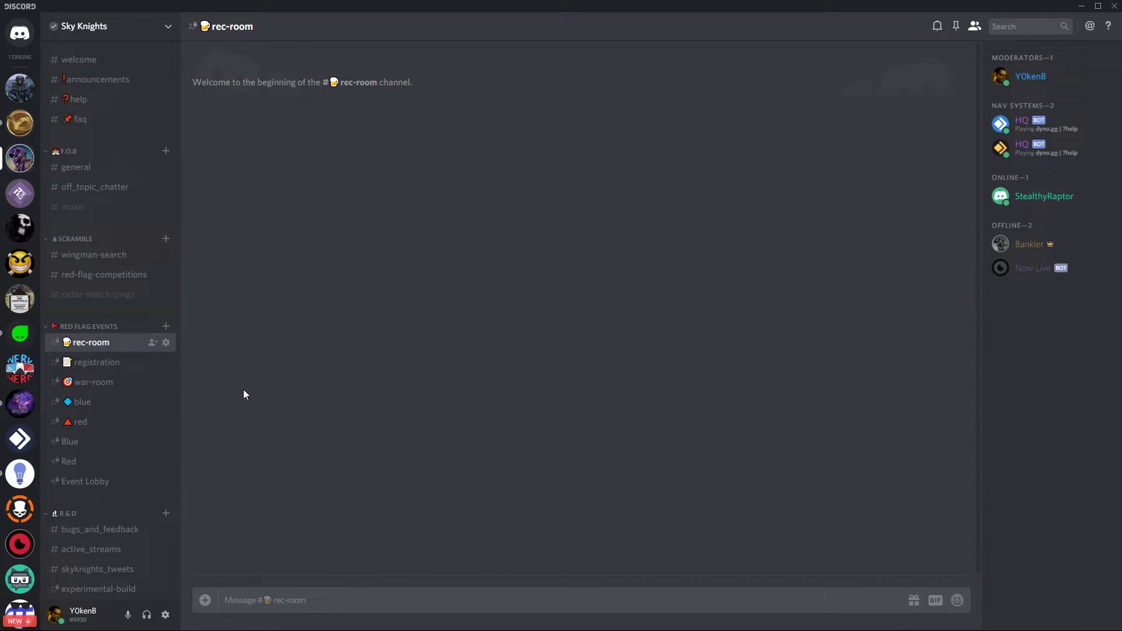
Step: In the registration channel, create an event with "?newevent 20/03/2019 19:00 AEST" and request its details with "?status"
{"action": "left_click", "coordinate": [98, 363]}
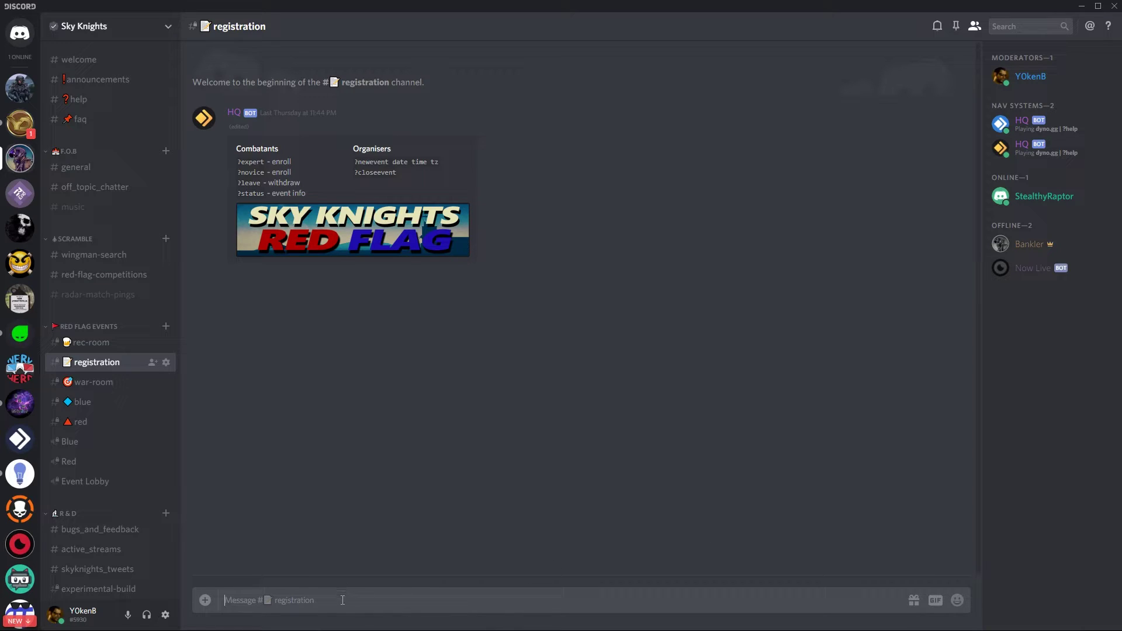
{"action": "type", "text": "?newevent 20/03/2019 19:00 AEST"}
{"action": "key", "text": "Return"}
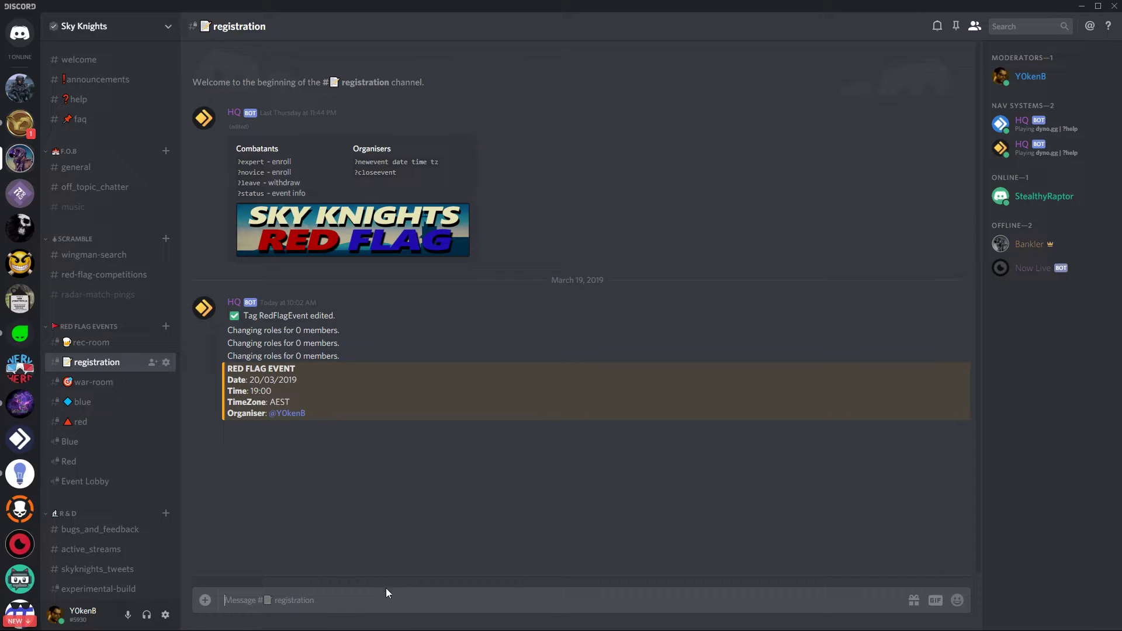
{"action": "type", "text": "?status"}
{"action": "key", "text": "Return"}
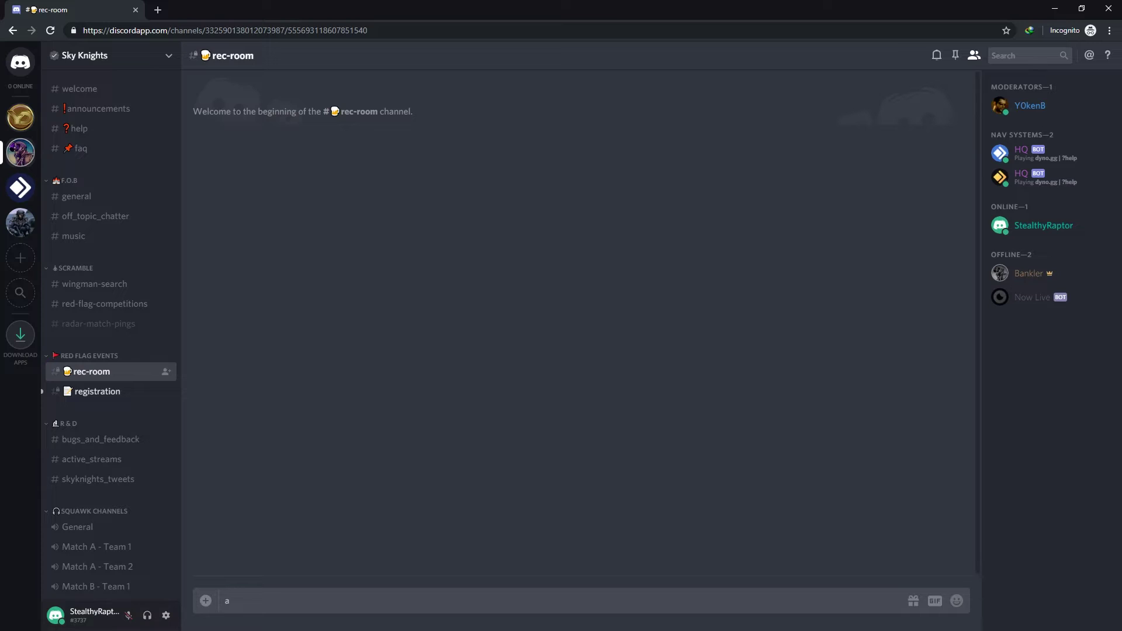
Step: Switch to the participant account in the browser and enroll as an expert by sending "?expert" in the registration channel
{"action": "left_click", "coordinate": [99, 396]}
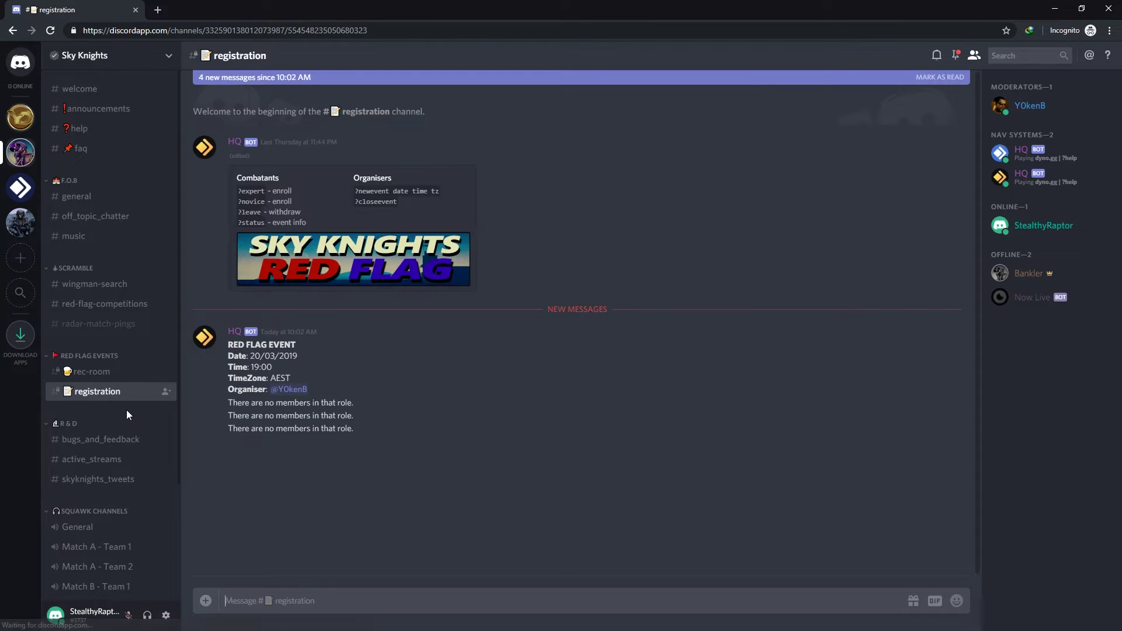
{"action": "left_click", "coordinate": [96, 374]}
{"action": "left_click", "coordinate": [96, 393]}
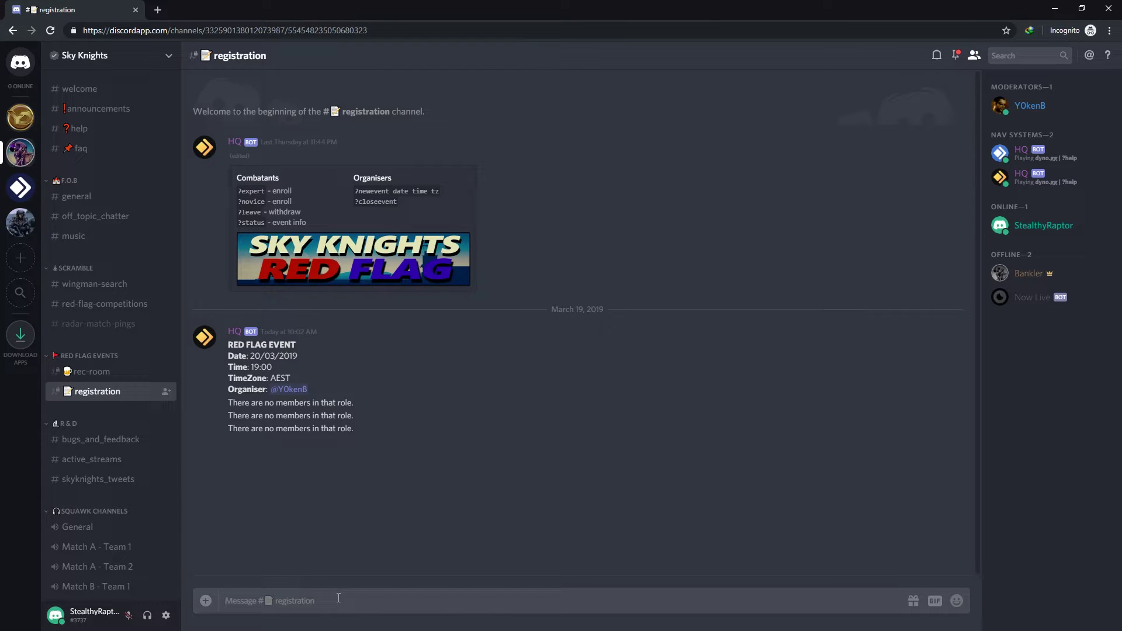
{"action": "type", "text": "?expert"}
{"action": "key", "text": "Return"}
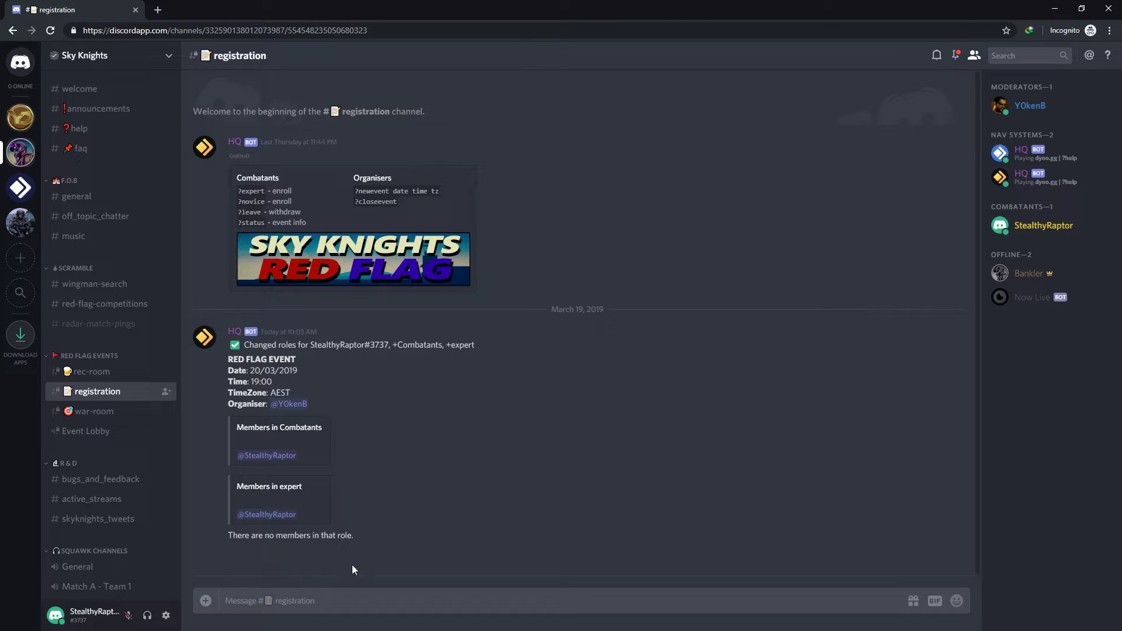
Step: Change the participant's enrollment to novice with "?novice" and open the war-room channel
{"action": "type", "text": "?novice"}
{"action": "key", "text": "Return"}
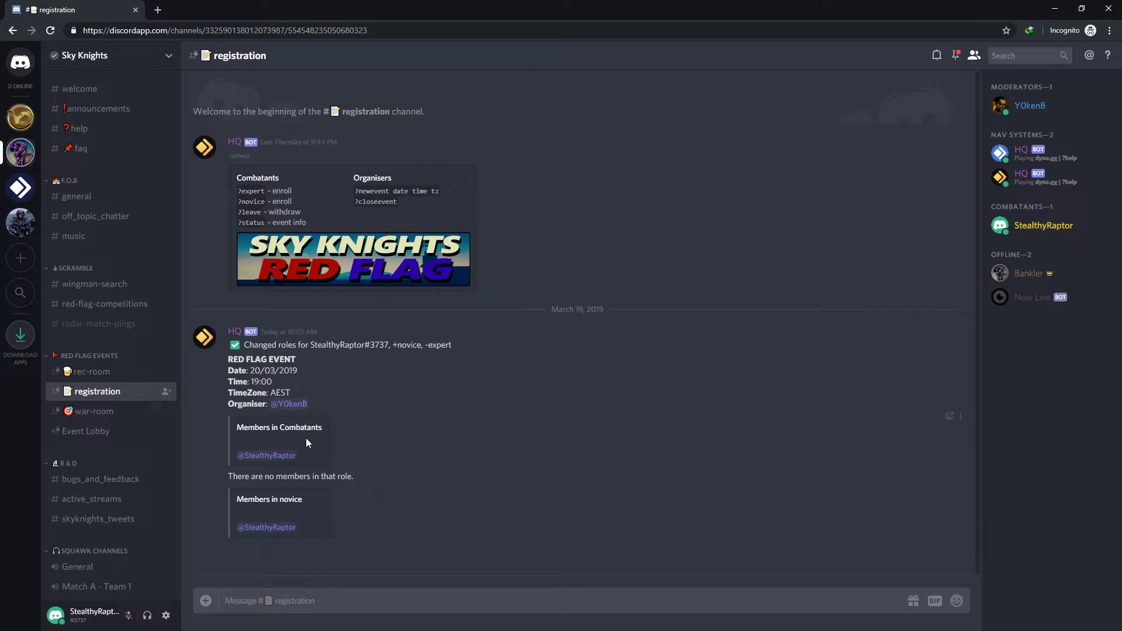
{"action": "left_click", "coordinate": [89, 412]}
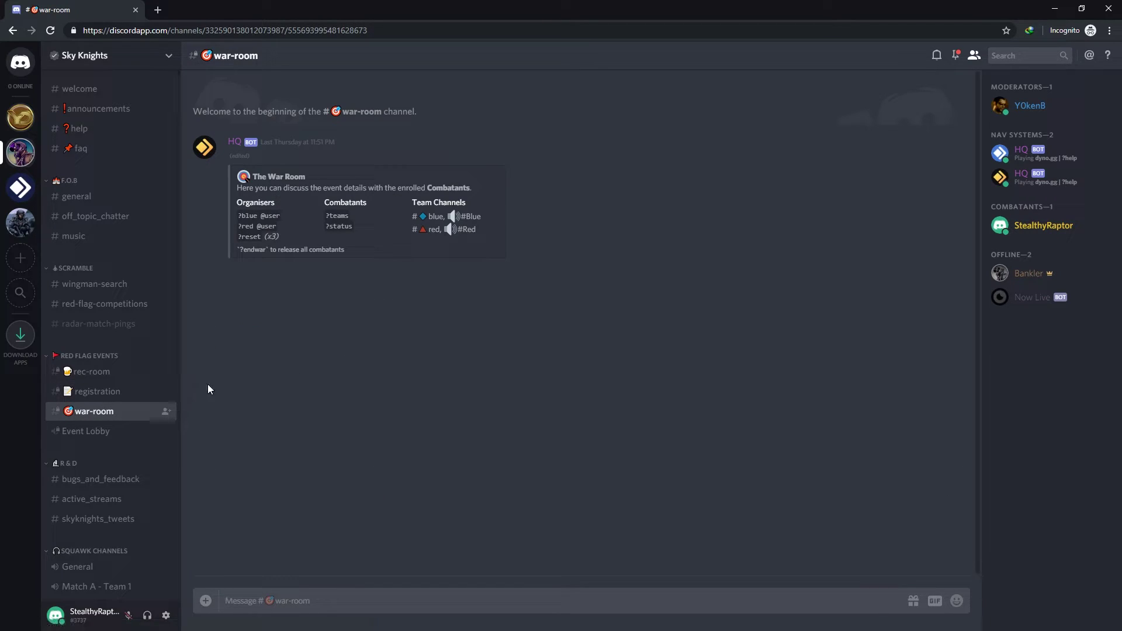
{"action": "left_click", "coordinate": [401, 611]}
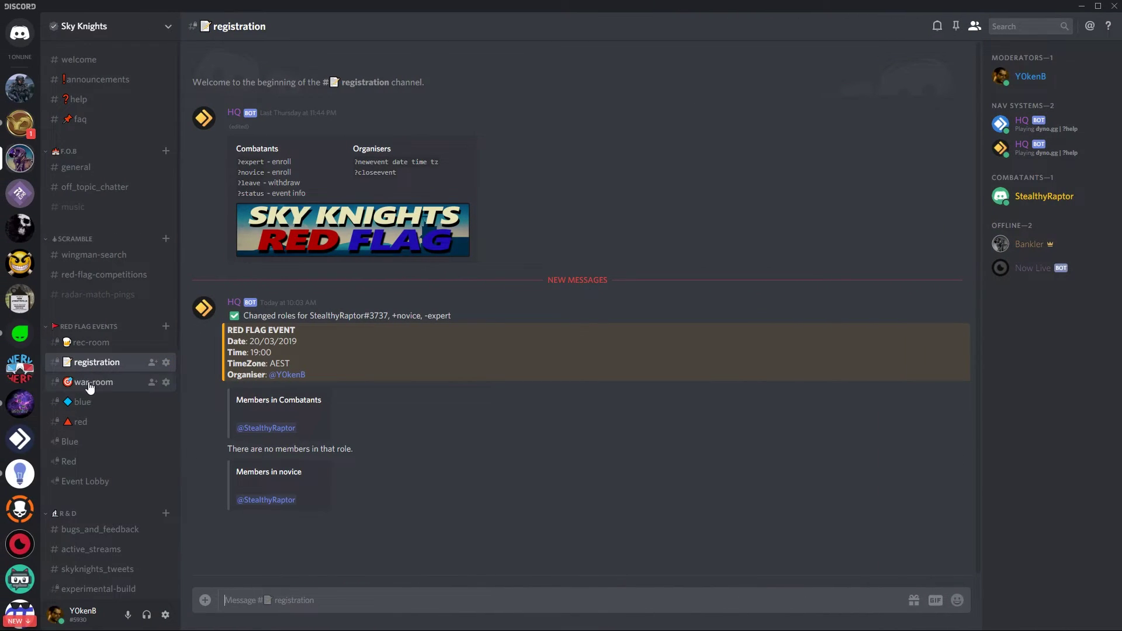
Step: Switch to the organiser account in the Discord desktop app and send "?status" in the war-room channel
{"action": "left_click", "coordinate": [90, 383]}
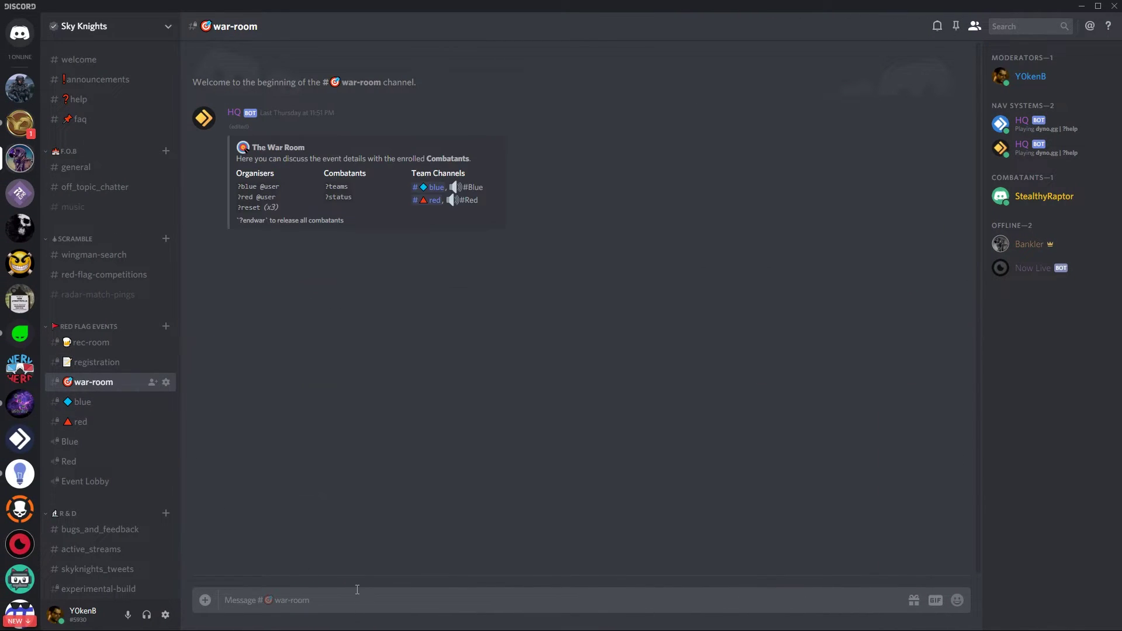
{"action": "type", "text": "?"}
{"action": "type", "text": "status"}
{"action": "key", "text": "Return"}
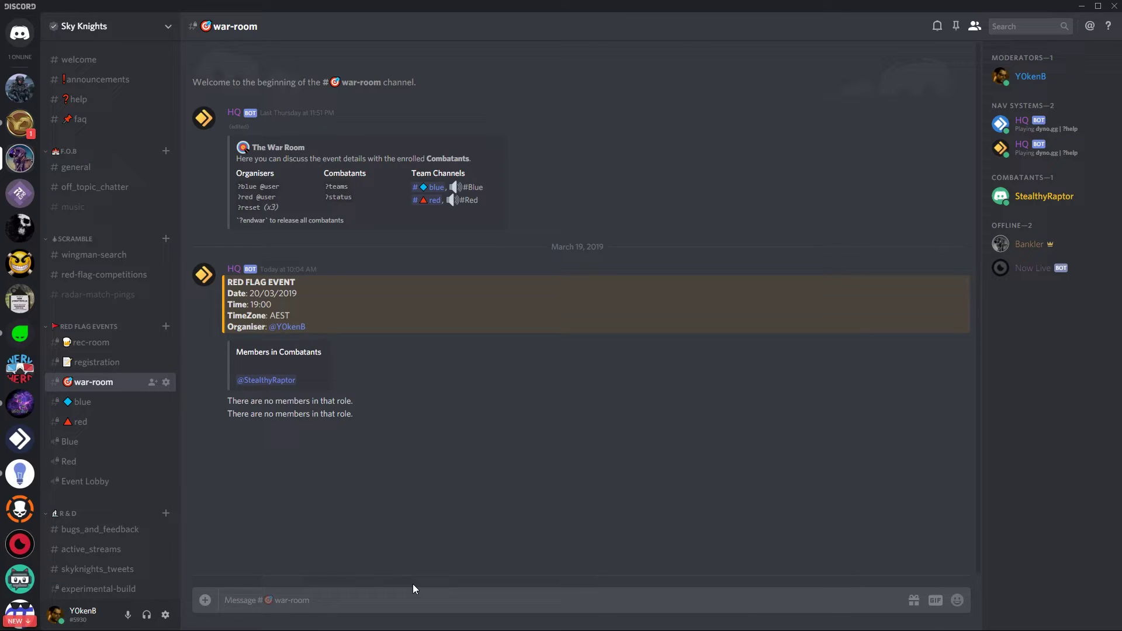
Step: Assign the enrolled participant to the blue team with "?blue" and open the blue text channel in the participant's browser session
{"action": "type", "text": "?blue @stea"}
{"action": "key", "text": "Tab"}
{"action": "key", "text": "Return"}
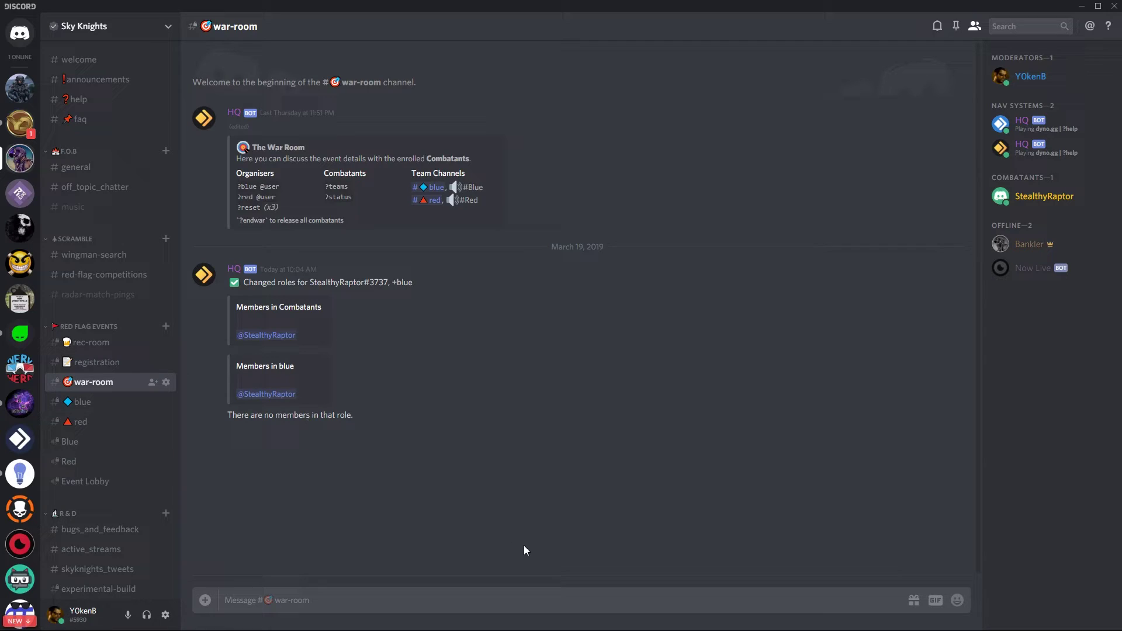
{"action": "key", "text": "alt+Tab"}
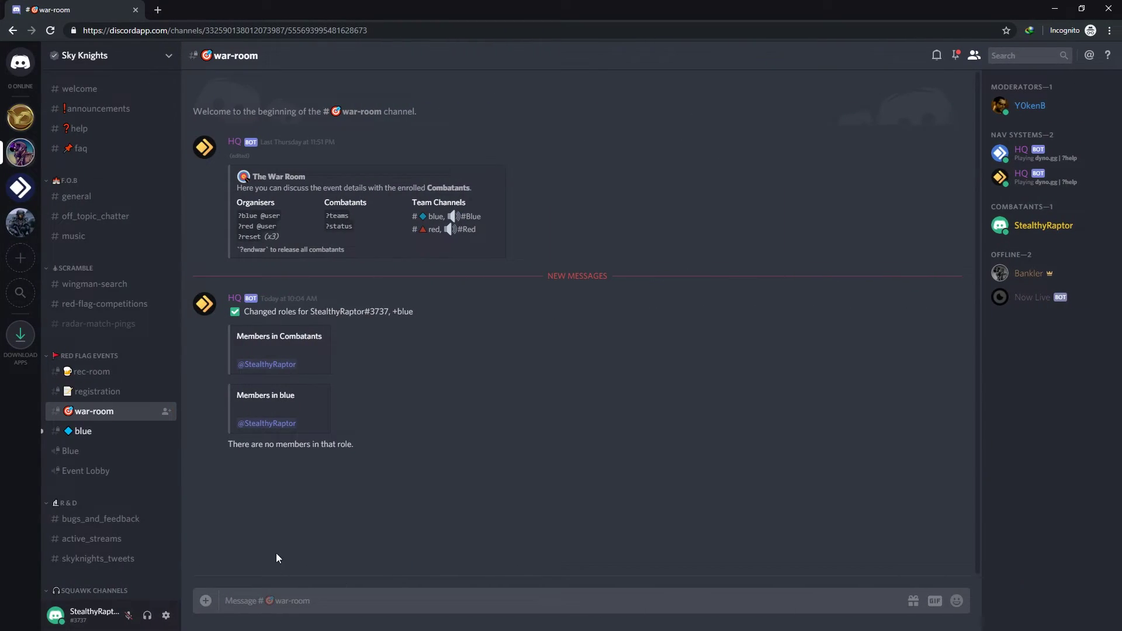
{"action": "left_click", "coordinate": [89, 432]}
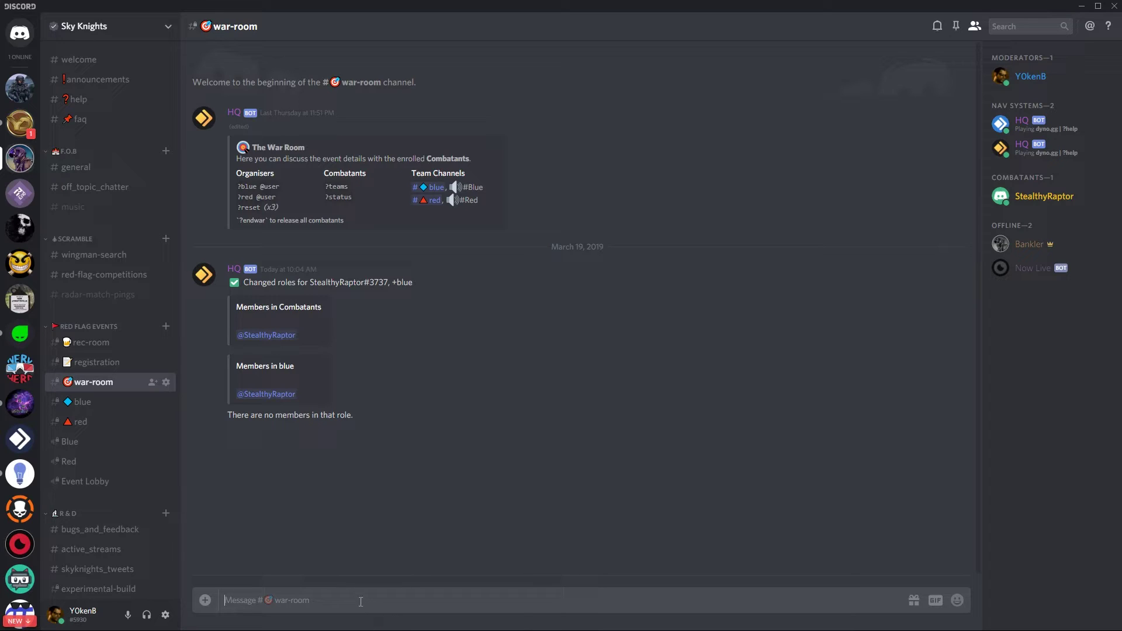
Step: As organiser in the Discord desktop app, clear the team assignments with "?reset" and list the teams with "?teams" in the war-room channel
{"action": "type", "text": "?reset"}
{"action": "key", "text": "Return"}
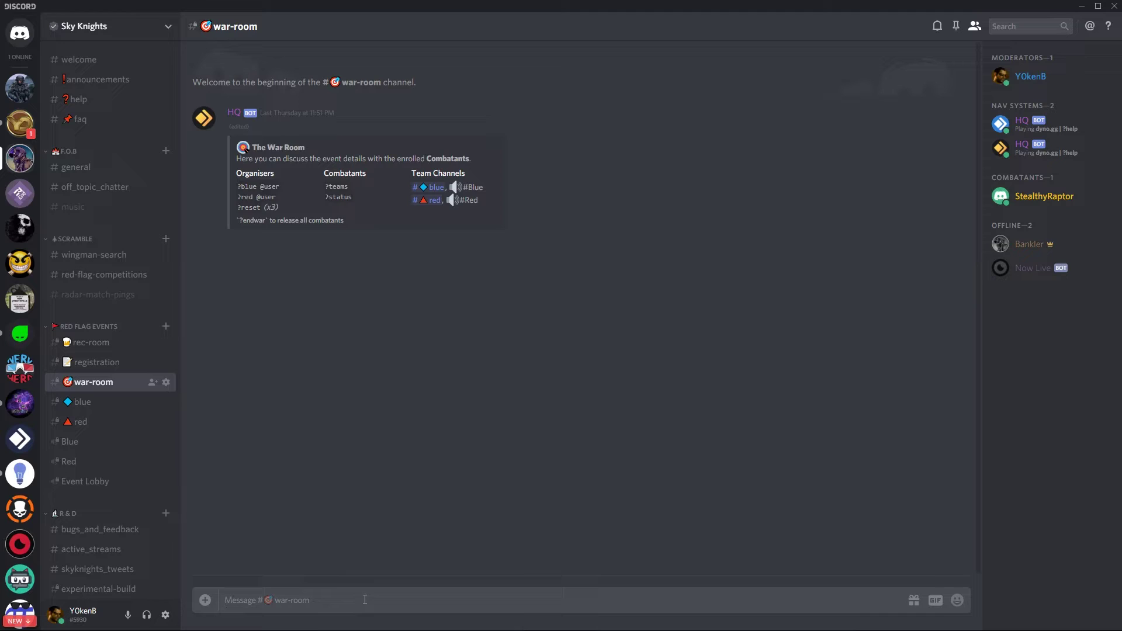
{"action": "type", "text": "?teams"}
{"action": "key", "text": "Return"}
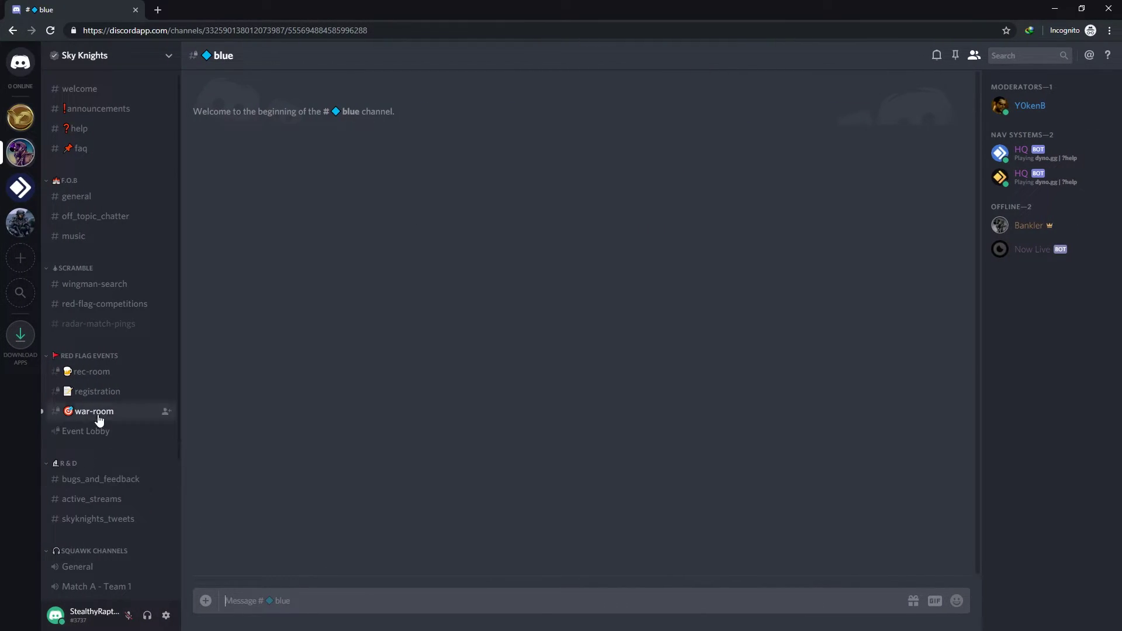
Step: In the participant's browser session, withdraw with "?leave" in the war-room channel and send "?status" in the registration channel
{"action": "left_click", "coordinate": [95, 418]}
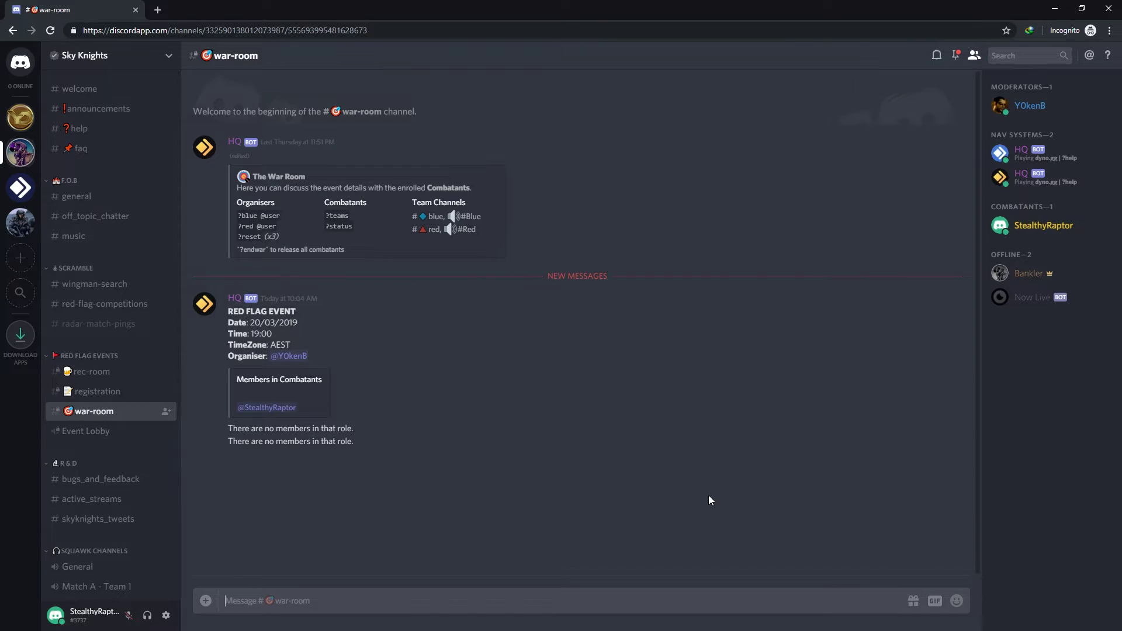
{"action": "type", "text": "?leave"}
{"action": "key", "text": "Return"}
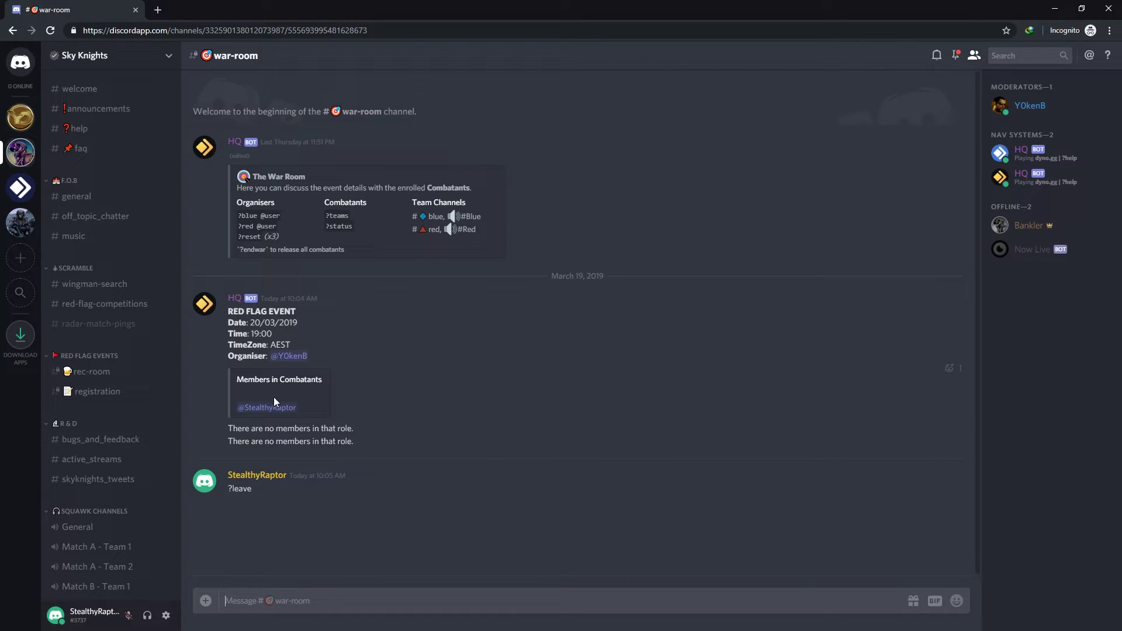
{"action": "left_click", "coordinate": [97, 392]}
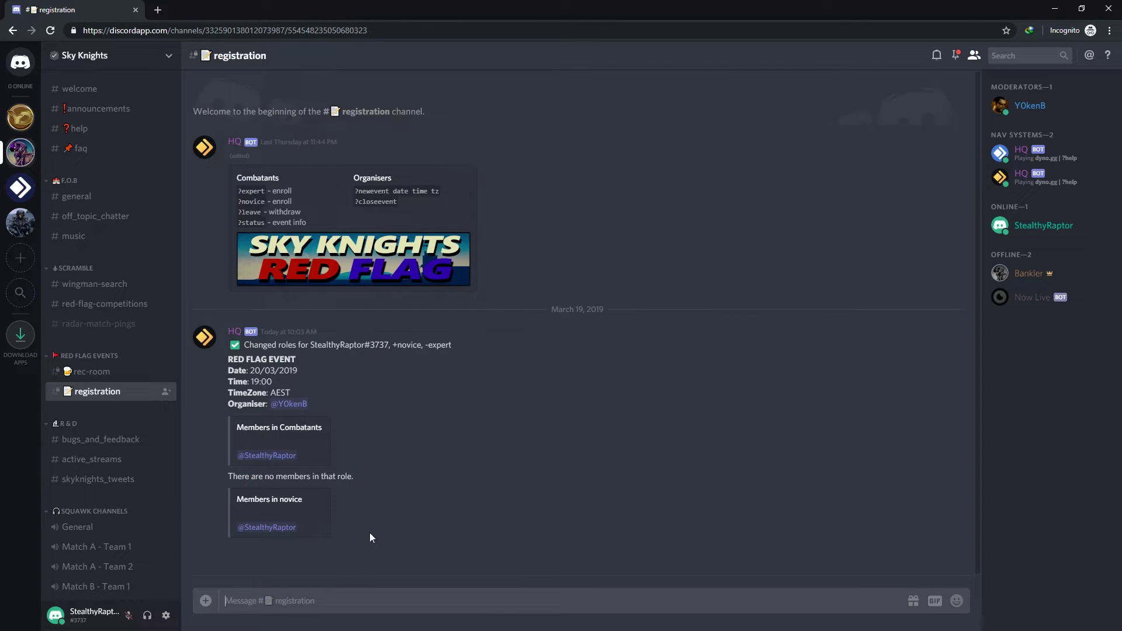
{"action": "type", "text": "?status"}
{"action": "key", "text": "Return"}
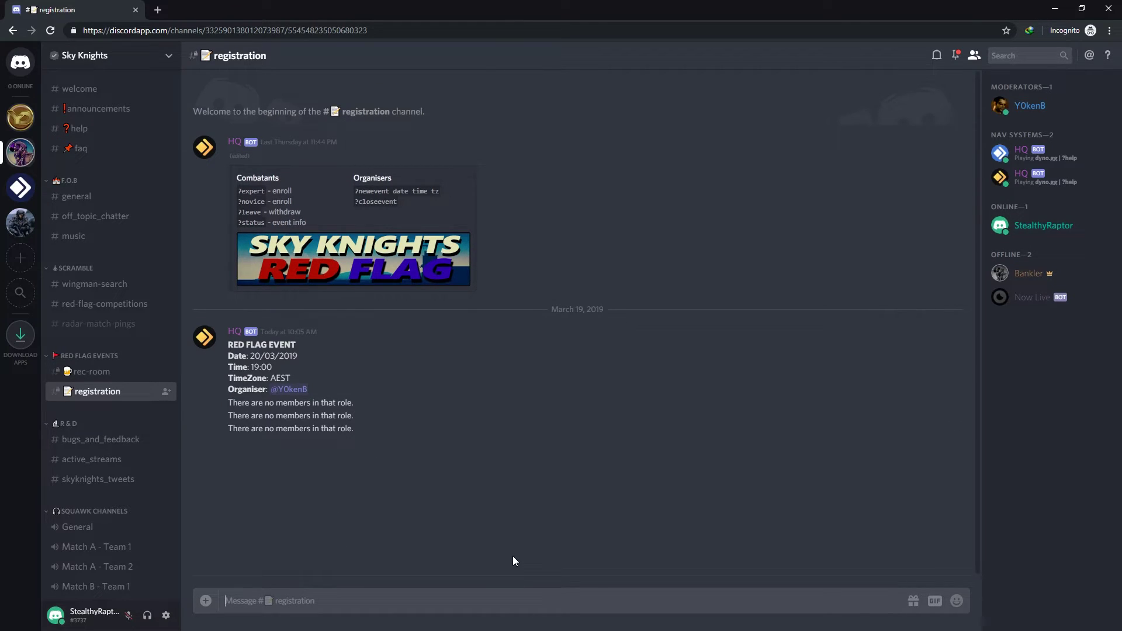
Step: Switch to the organiser's Discord desktop app and close the event by sending "?closeevent" in the registration channel
{"action": "key", "text": "alt+Tab"}
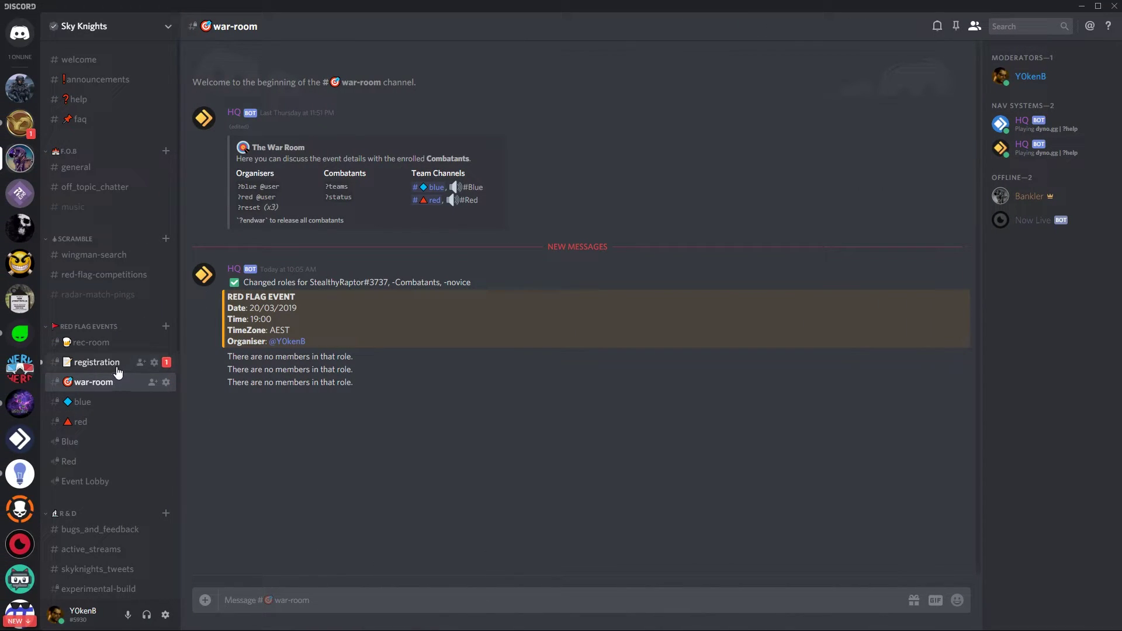
{"action": "left_click", "coordinate": [112, 364]}
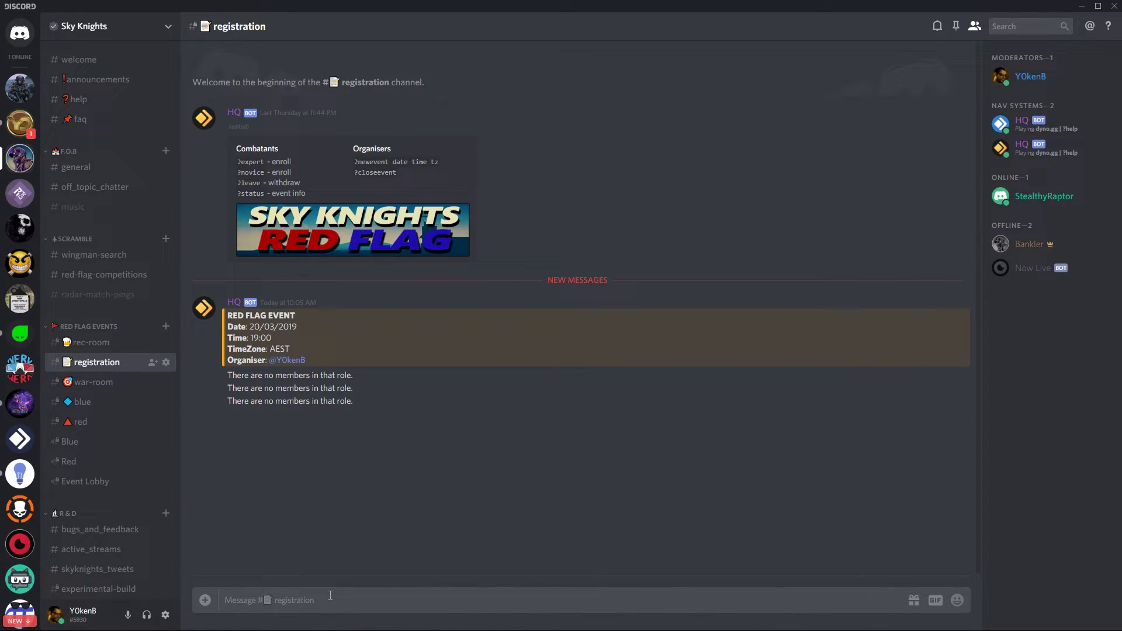
{"action": "type", "text": "?closeevent"}
{"action": "key", "text": "Return"}
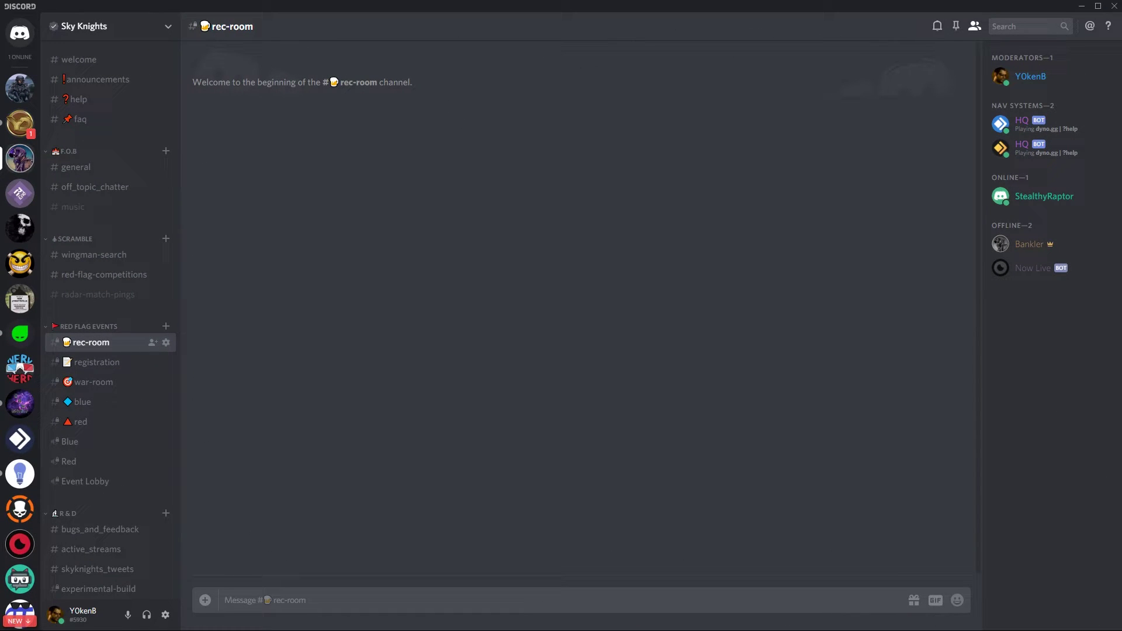
Step: Review the Organisers, Combatants, expert, novice, blue and red roles in the Sky Knights server settings
{"action": "left_click", "coordinate": [167, 34]}
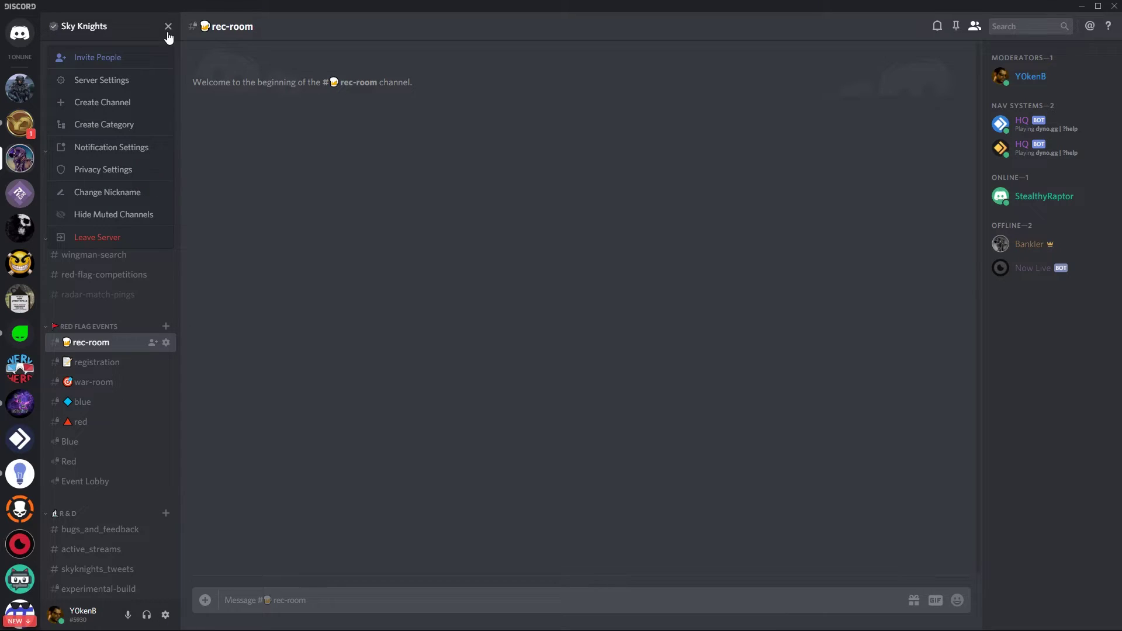
{"action": "left_click", "coordinate": [117, 80]}
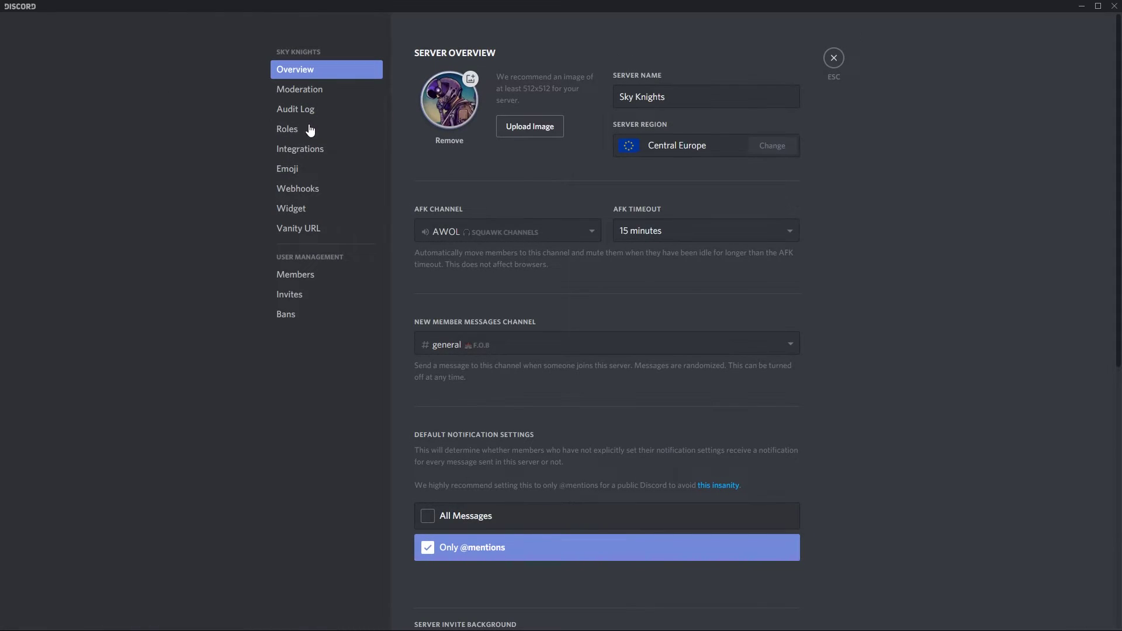
{"action": "left_click", "coordinate": [309, 128]}
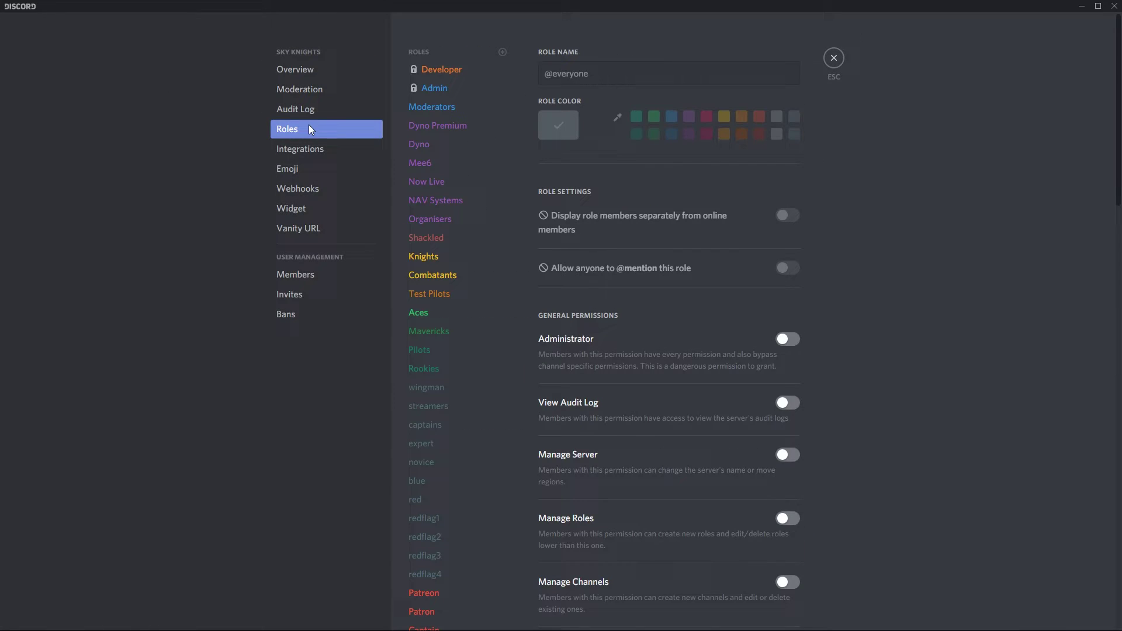
{"action": "left_click", "coordinate": [463, 225]}
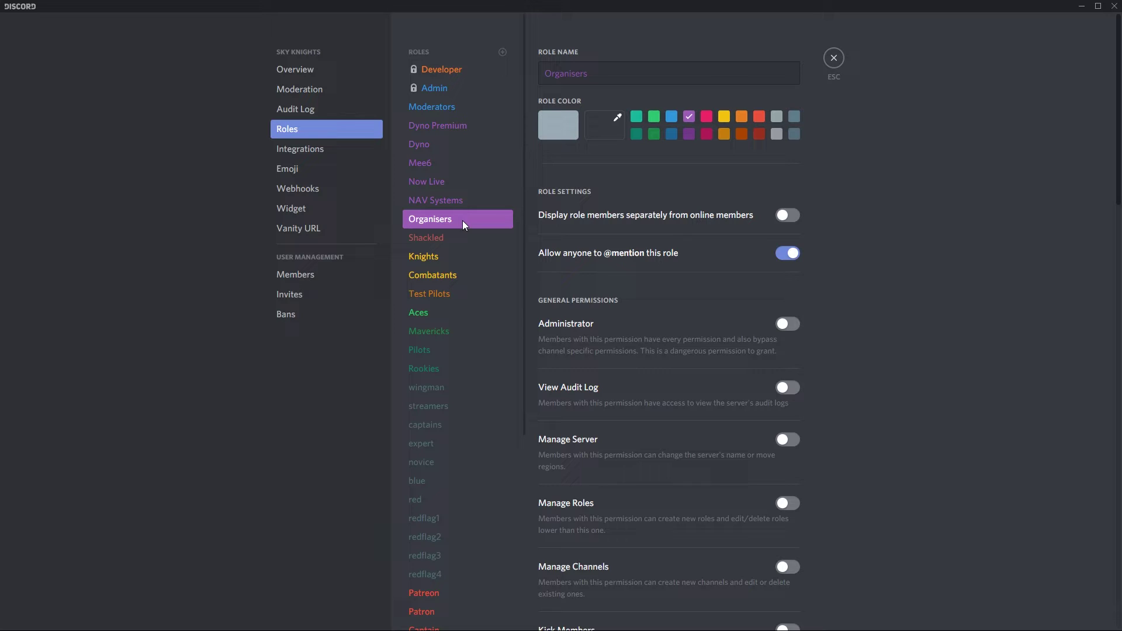
{"action": "left_click", "coordinate": [466, 276]}
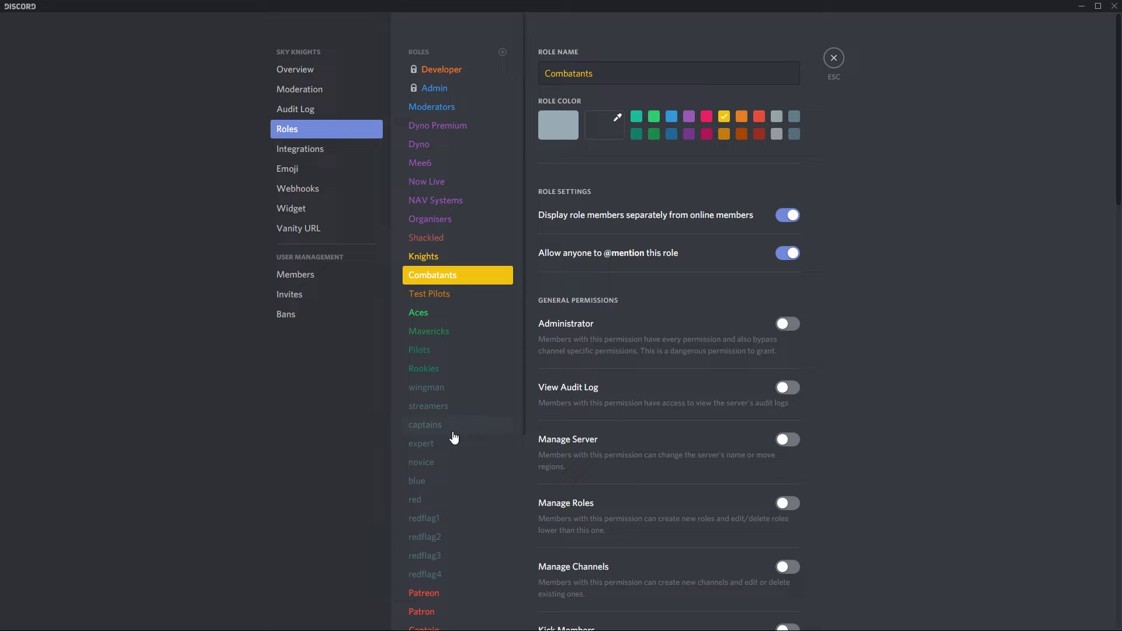
{"action": "left_click", "coordinate": [452, 444]}
{"action": "left_click", "coordinate": [456, 463]}
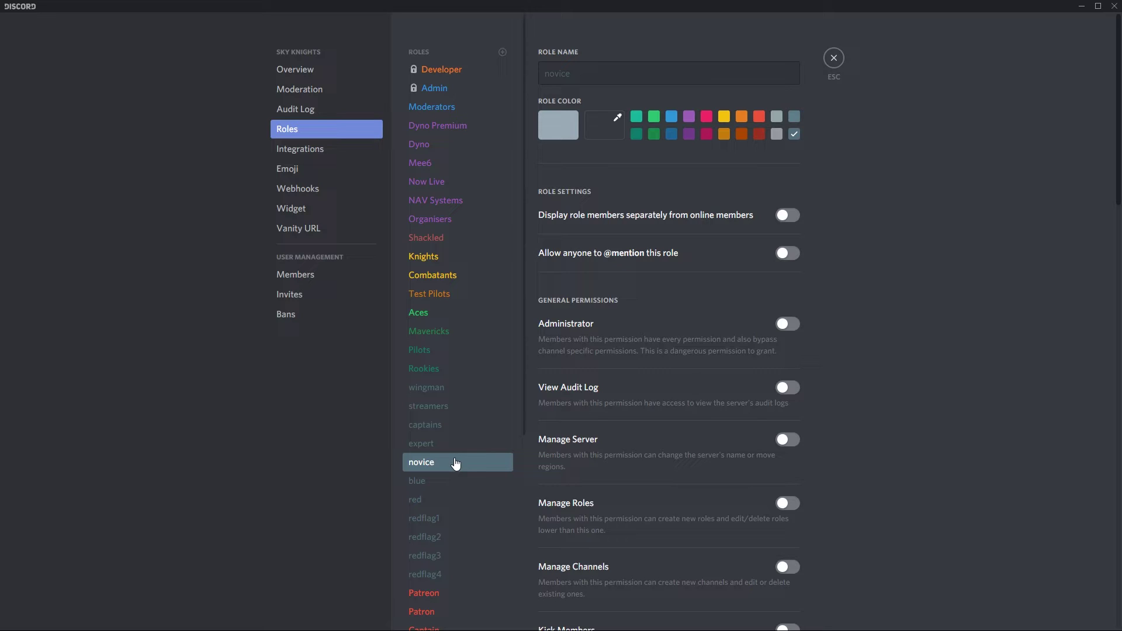
{"action": "left_click", "coordinate": [449, 481]}
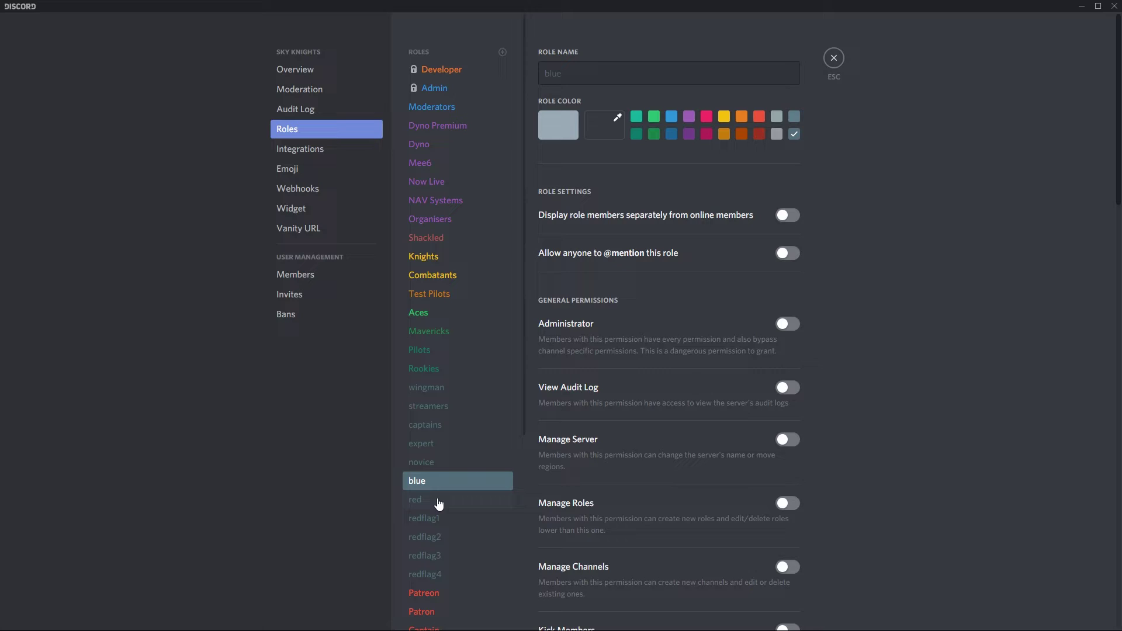
{"action": "left_click", "coordinate": [439, 501]}
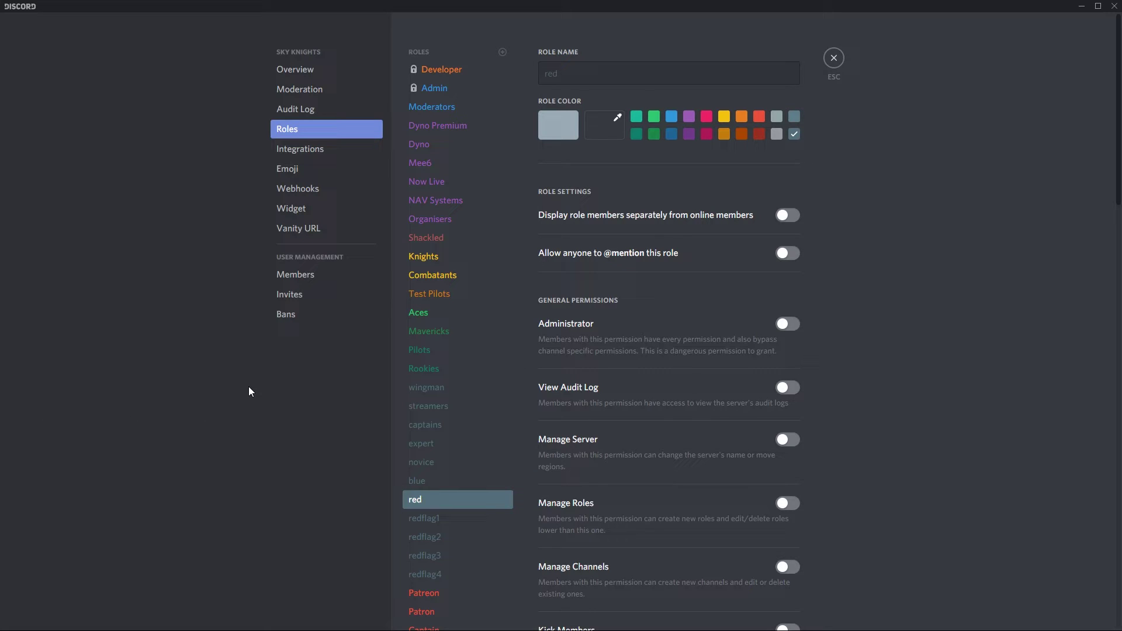
Step: Examine the Organisers role's mention setting and its general, text and voice permissions
{"action": "left_click", "coordinate": [438, 227]}
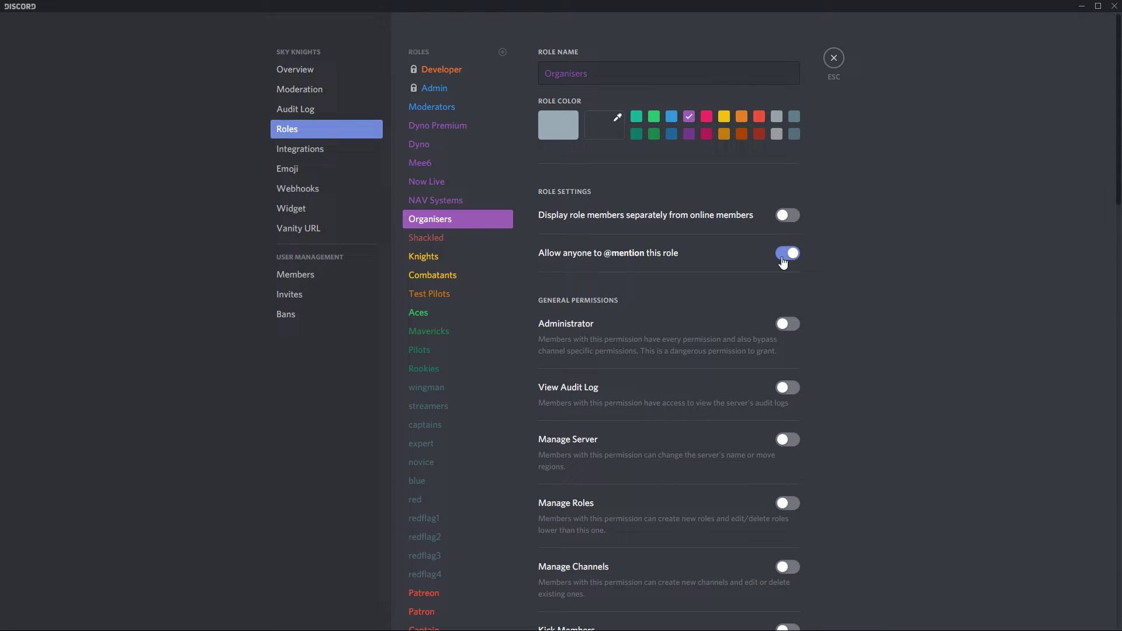
{"action": "scroll", "coordinate": [813, 310], "scroll_direction": "down", "scroll_amount": 7}
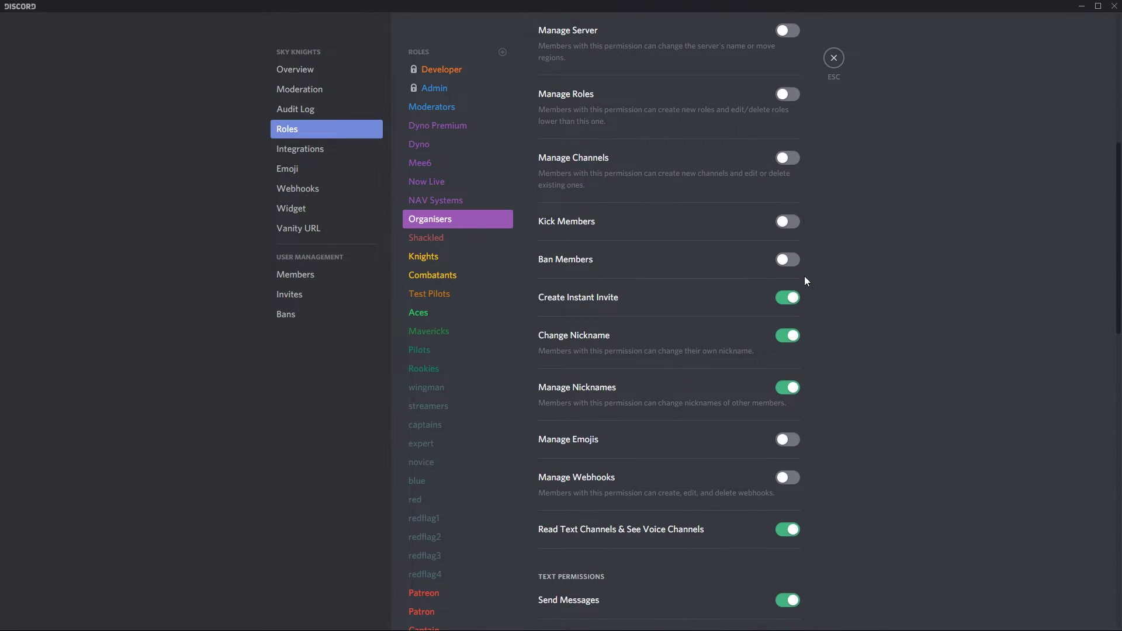
{"action": "scroll", "coordinate": [810, 359], "scroll_direction": "down", "scroll_amount": 2}
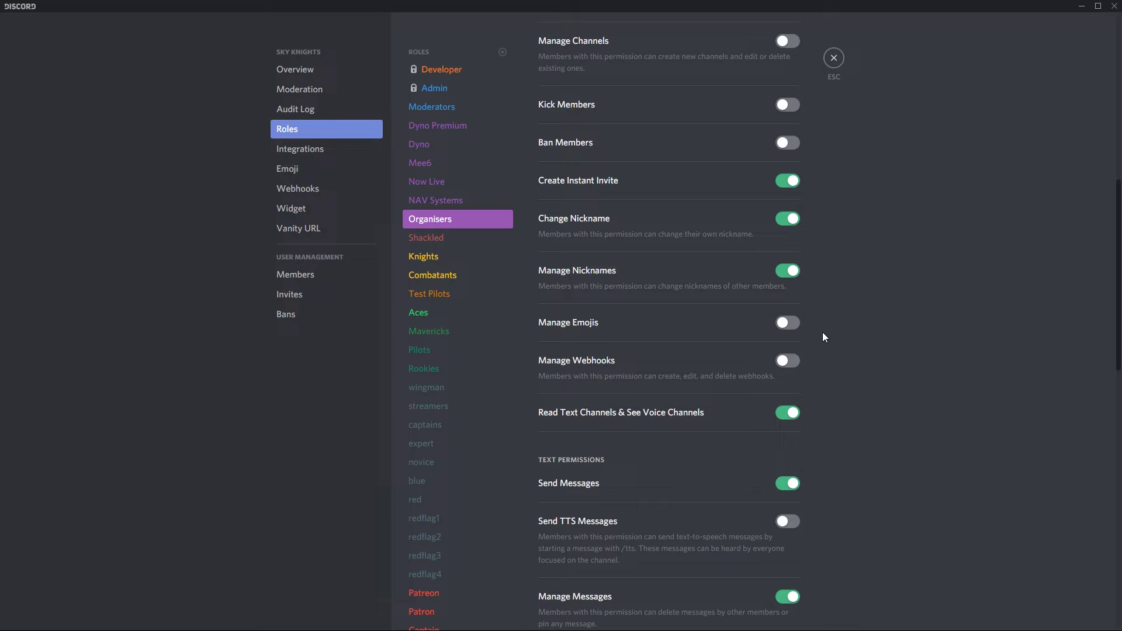
{"action": "scroll", "coordinate": [874, 313], "scroll_direction": "up", "scroll_amount": 9}
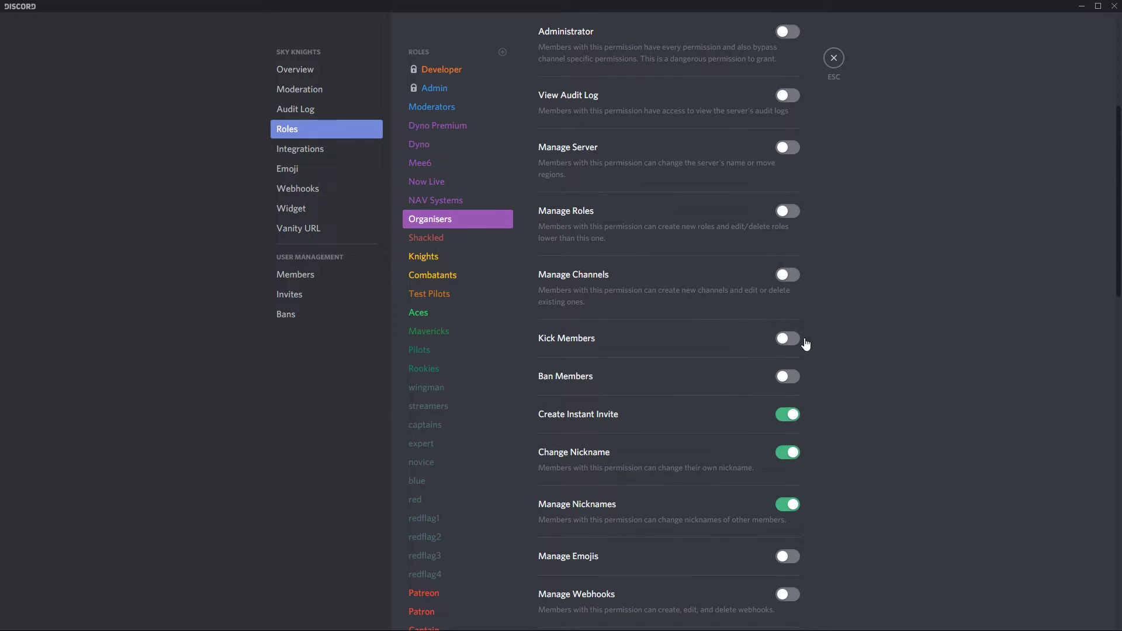
{"action": "scroll", "coordinate": [852, 327], "scroll_direction": "down", "scroll_amount": 8}
{"action": "scroll", "coordinate": [842, 281], "scroll_direction": "up", "scroll_amount": 8}
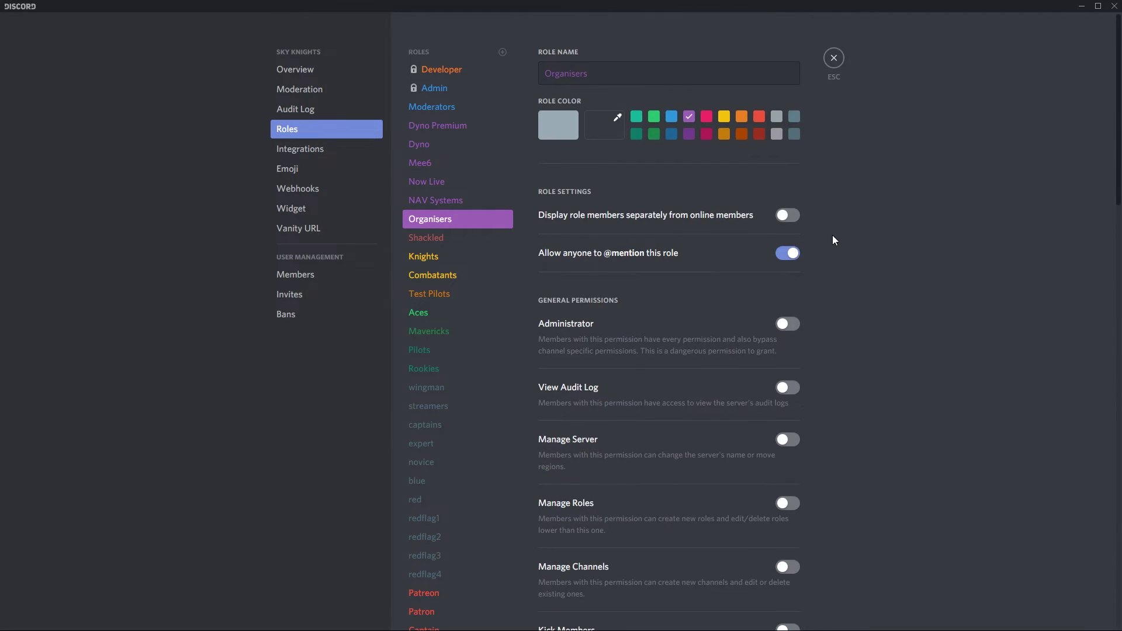
{"action": "scroll", "coordinate": [854, 249], "scroll_direction": "down", "scroll_amount": 10}
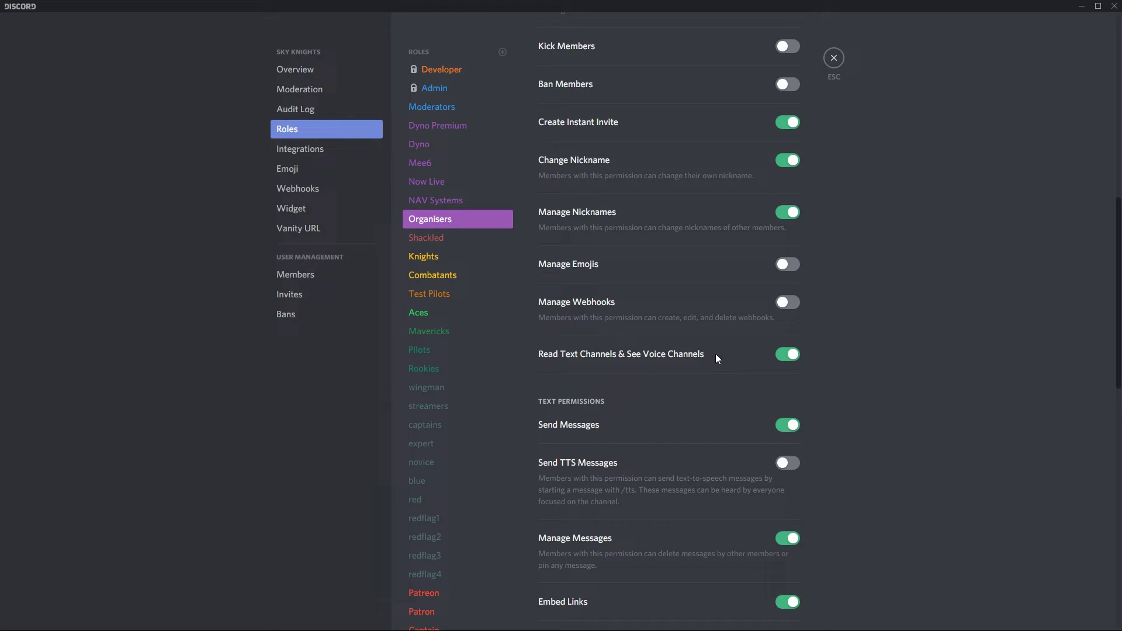
{"action": "scroll", "coordinate": [896, 356], "scroll_direction": "down", "scroll_amount": 2}
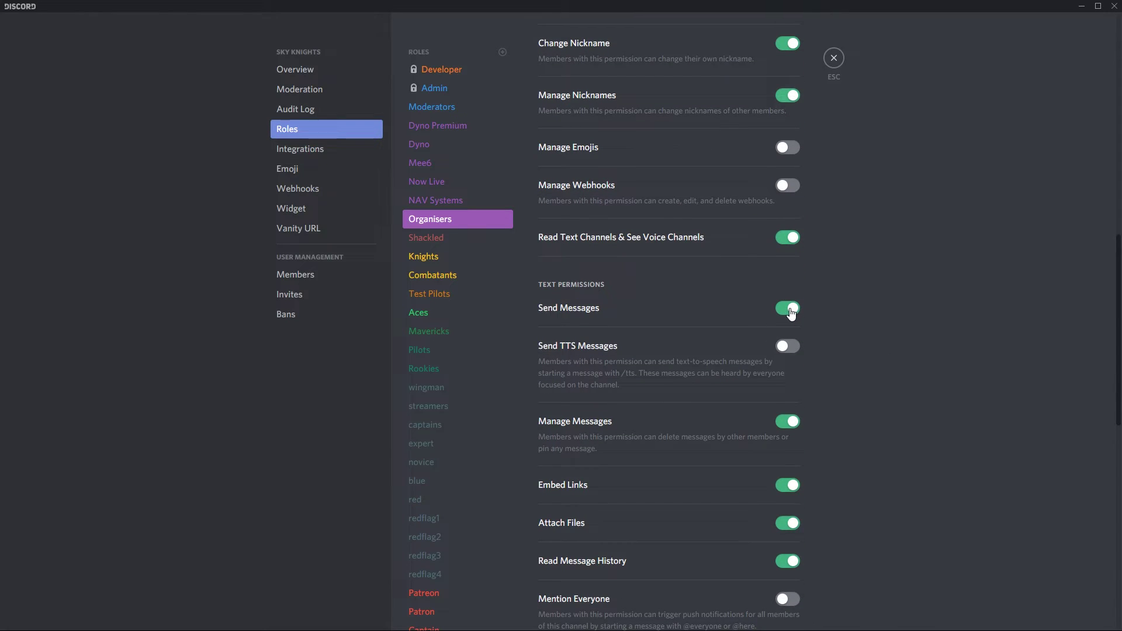
{"action": "scroll", "coordinate": [857, 301], "scroll_direction": "down", "scroll_amount": 3}
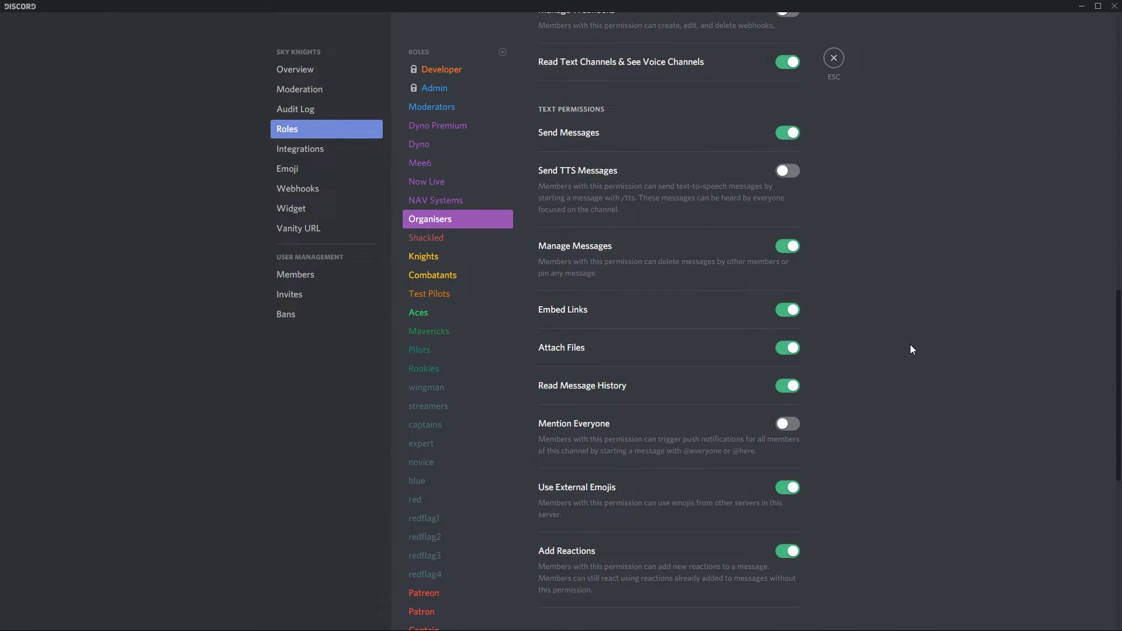
{"action": "scroll", "coordinate": [910, 348], "scroll_direction": "down", "scroll_amount": 7}
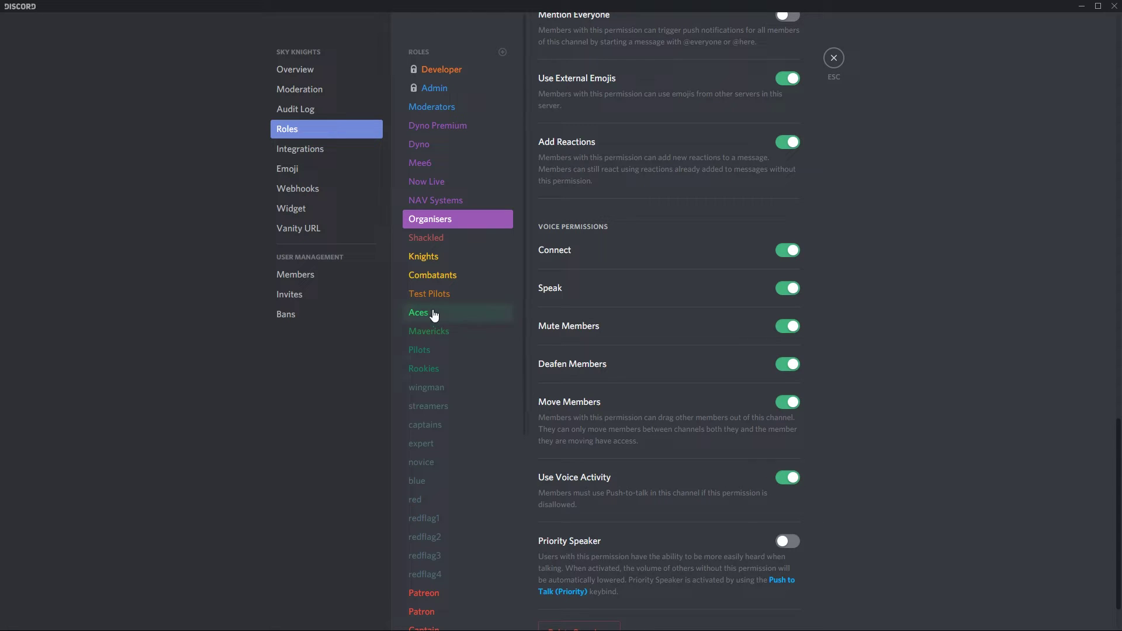
Step: Examine the Combatants role's general, text and voice permissions and close the server settings
{"action": "left_click", "coordinate": [459, 276]}
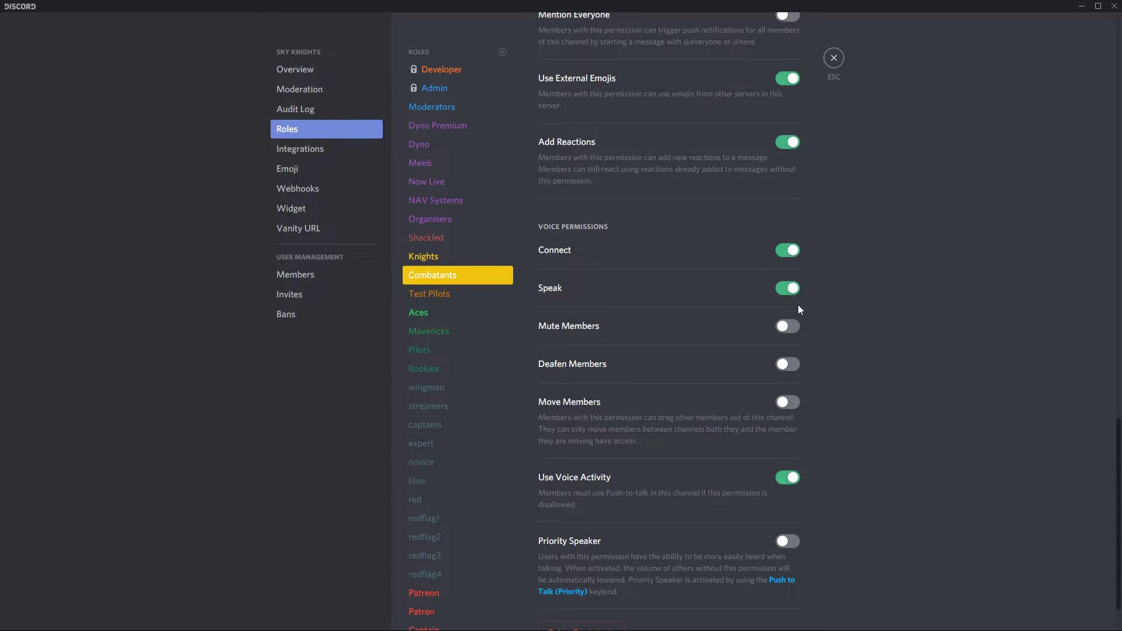
{"action": "scroll", "coordinate": [875, 386], "scroll_direction": "up", "scroll_amount": 10}
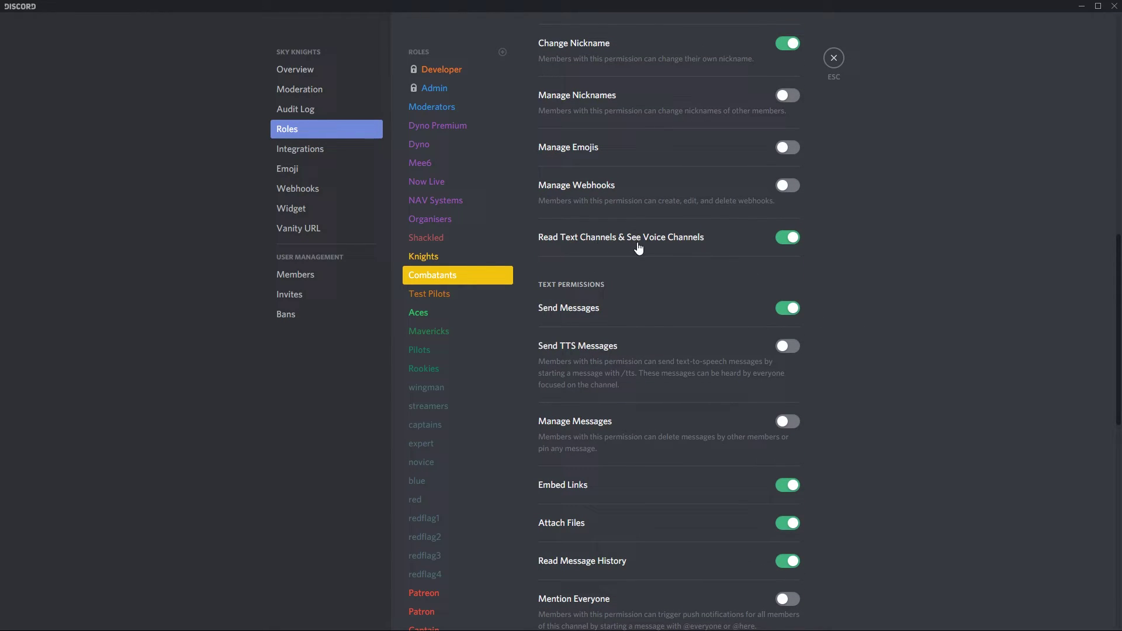
{"action": "scroll", "coordinate": [727, 243], "scroll_direction": "down", "scroll_amount": 7}
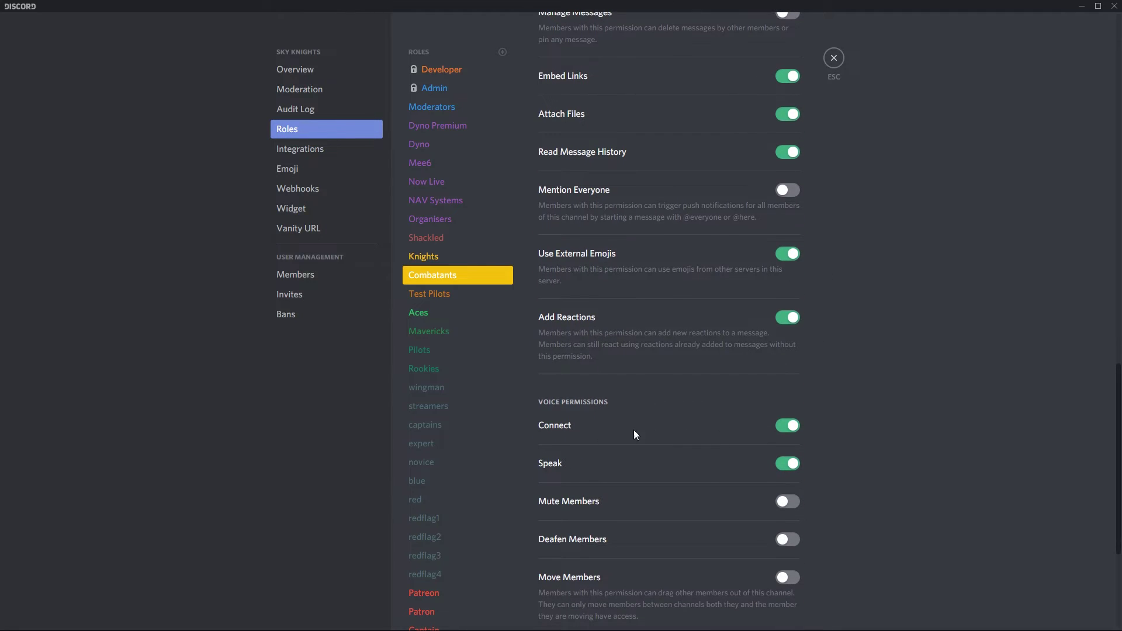
{"action": "scroll", "coordinate": [650, 585], "scroll_direction": "down", "scroll_amount": 2}
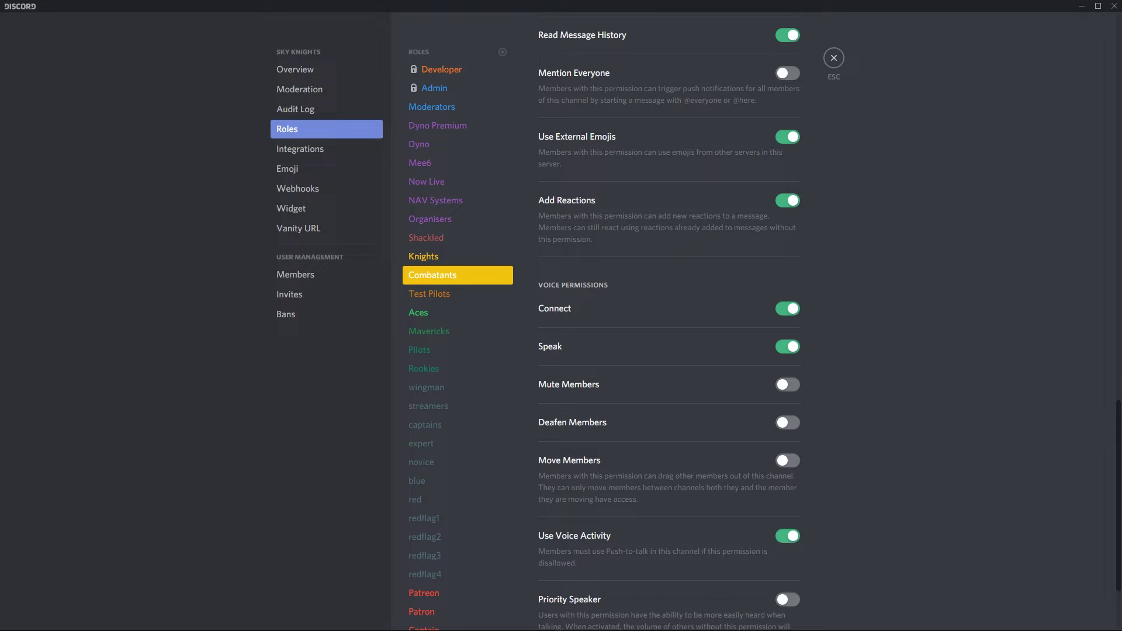
{"action": "key", "text": "Escape"}
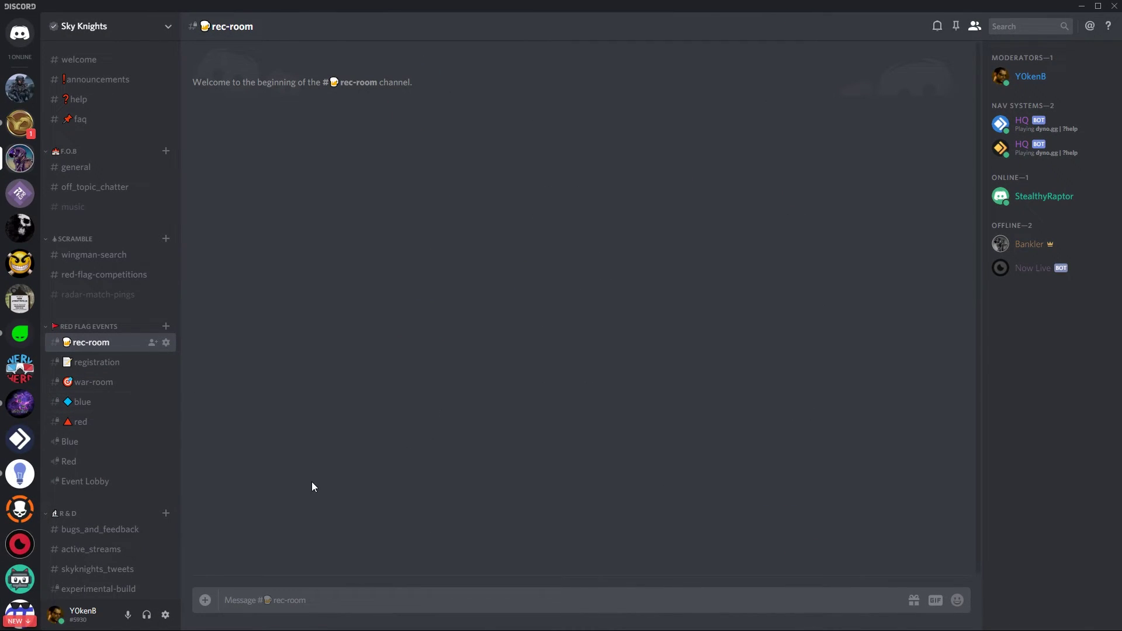
{"action": "right_click", "coordinate": [98, 329]}
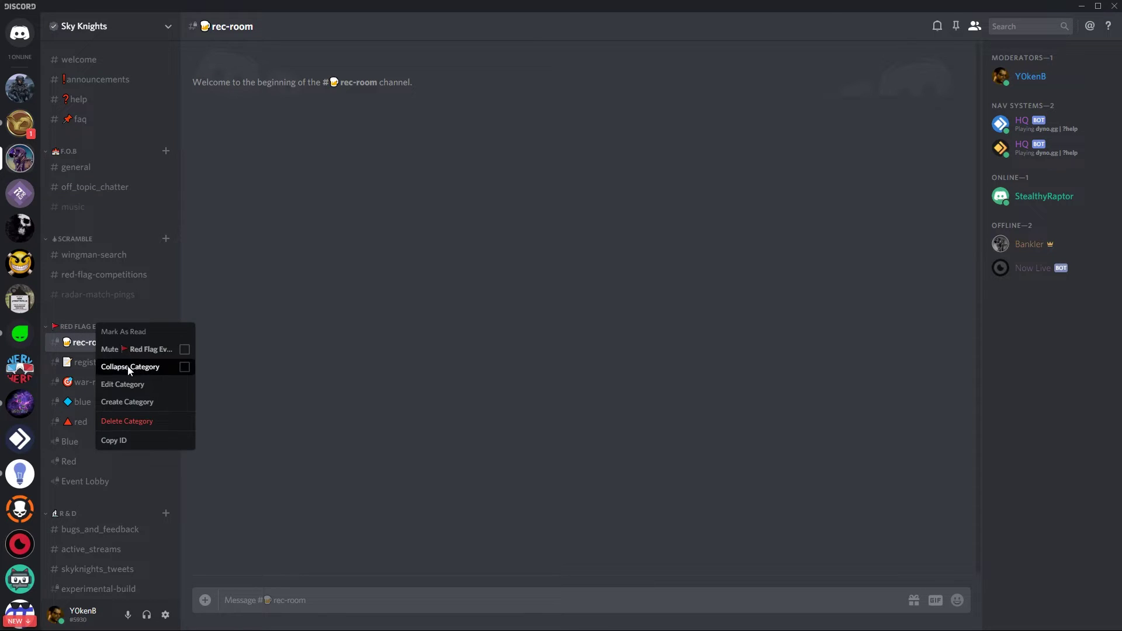
{"action": "left_click", "coordinate": [133, 385]}
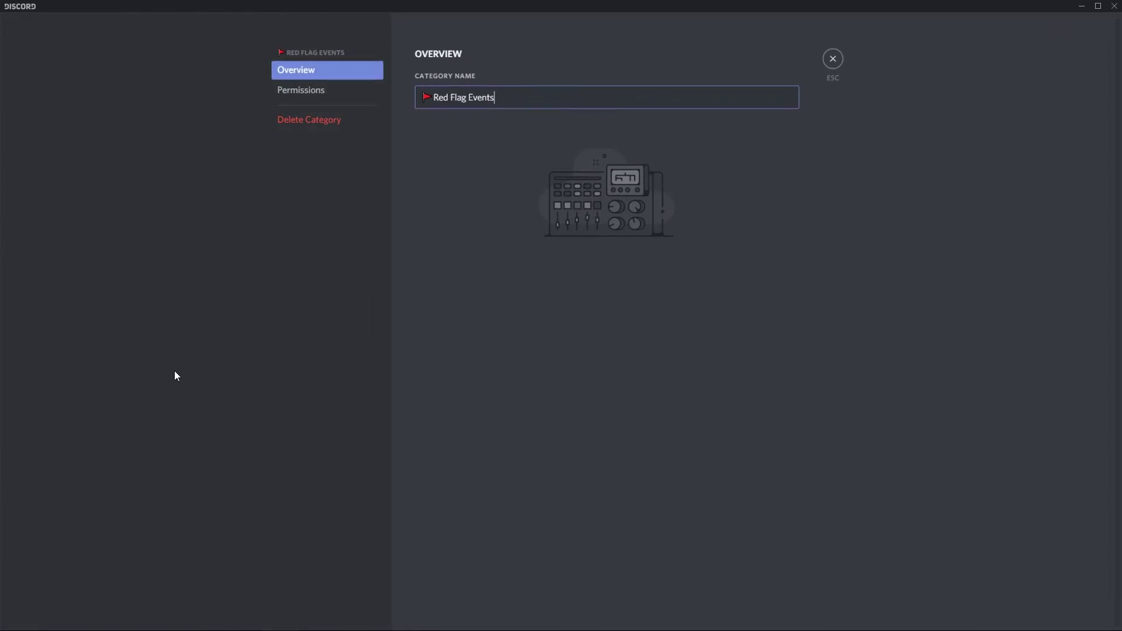
{"action": "left_click", "coordinate": [314, 88]}
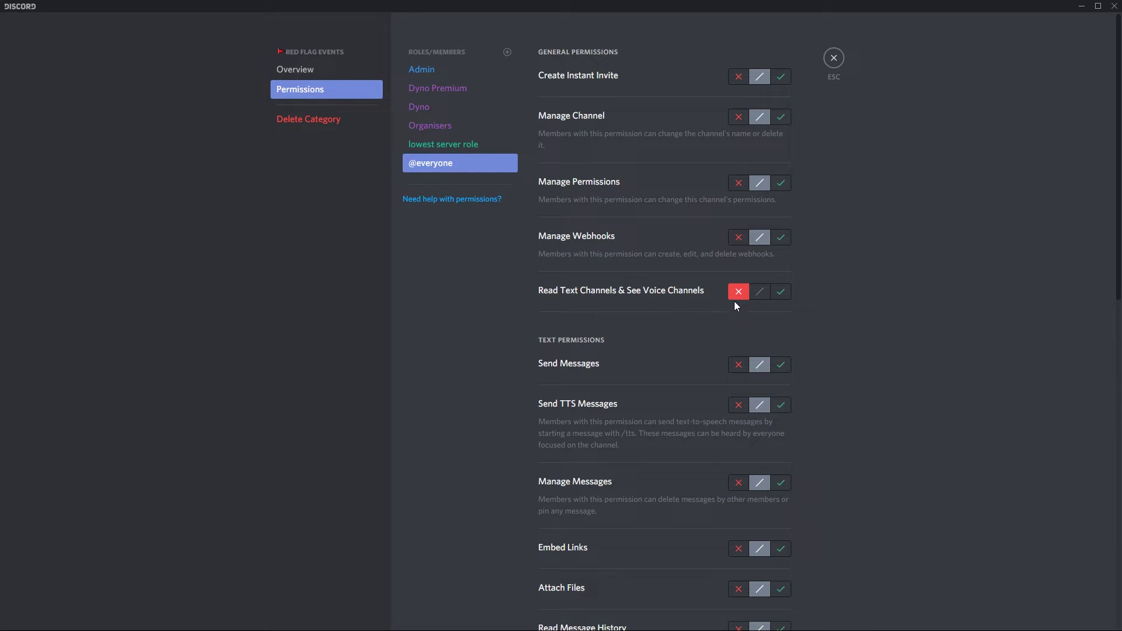
{"action": "left_click", "coordinate": [433, 150]}
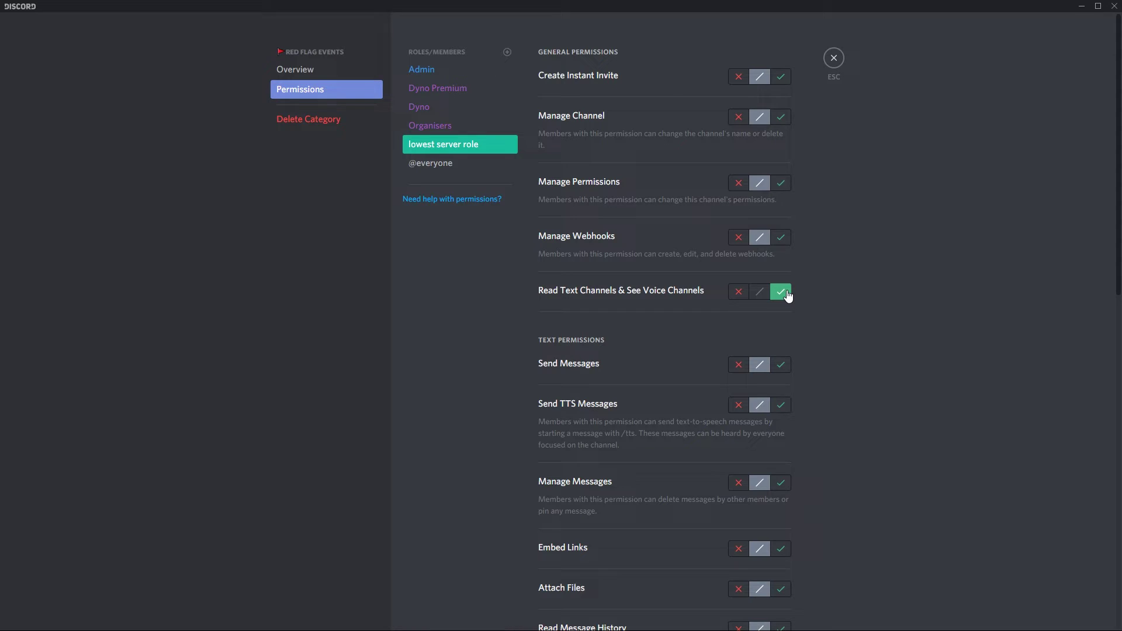
{"action": "left_click", "coordinate": [447, 126]}
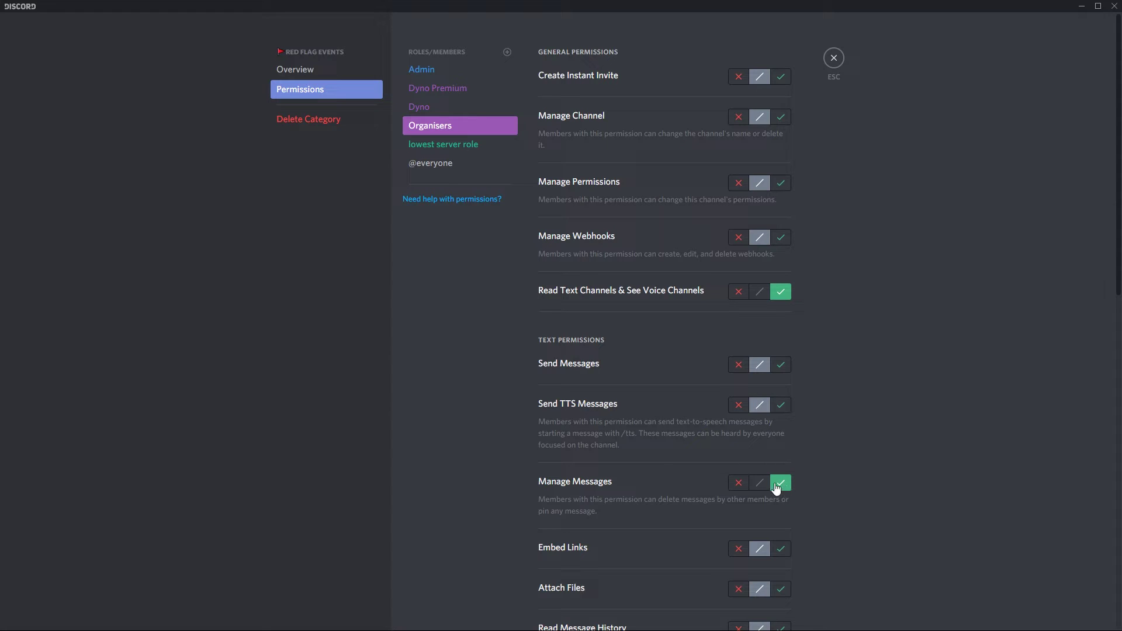
{"action": "left_click", "coordinate": [485, 107]}
{"action": "left_click", "coordinate": [478, 93]}
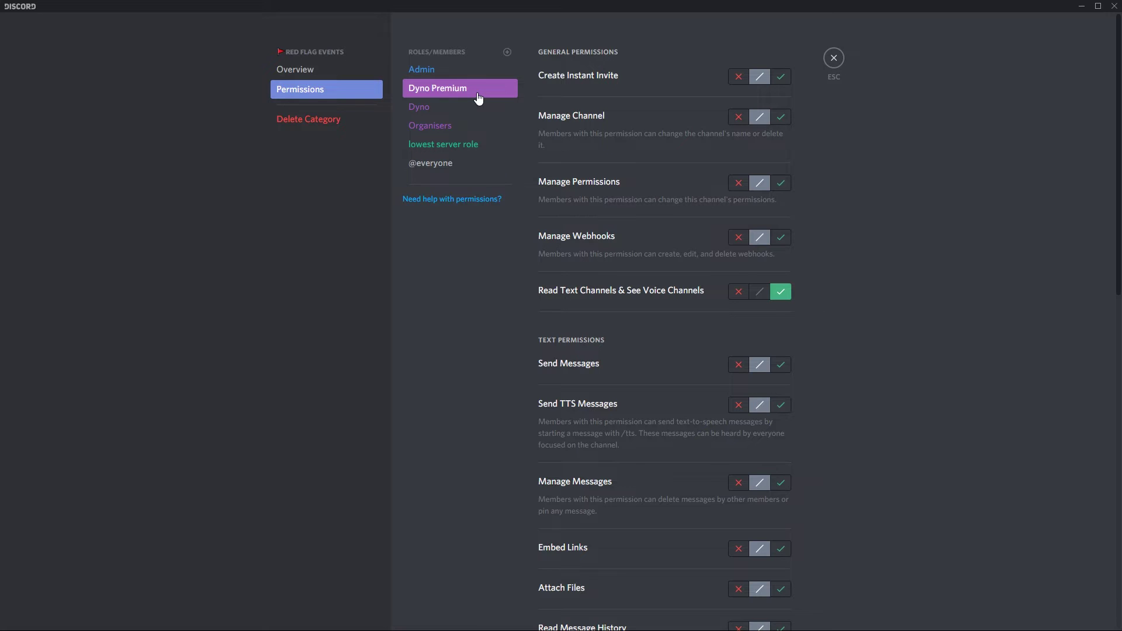
{"action": "key", "text": "Escape"}
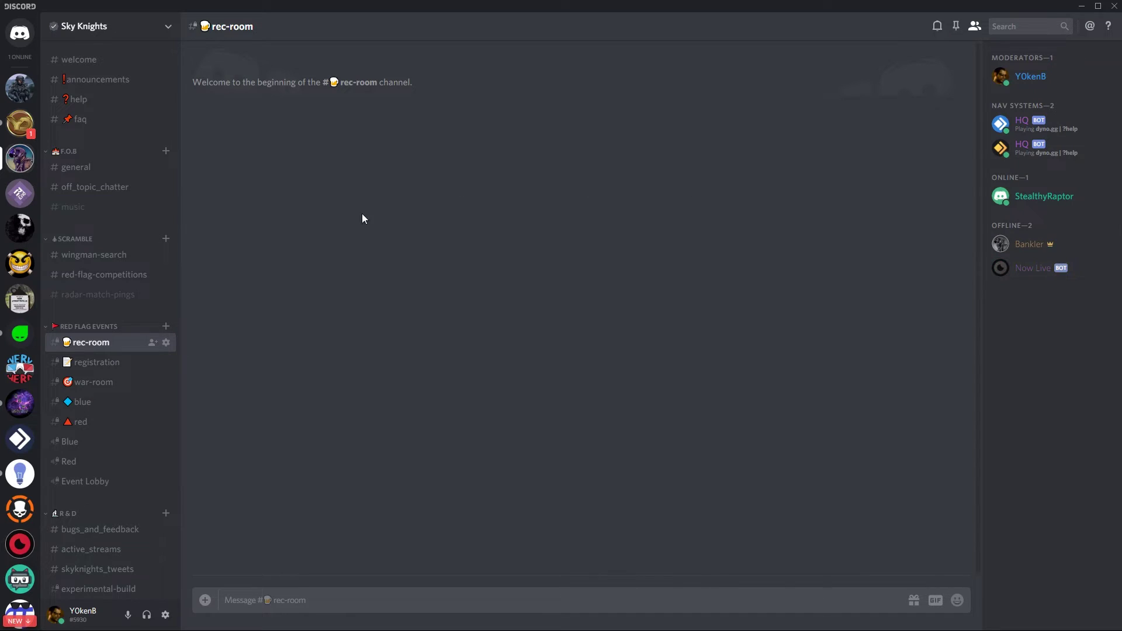
{"action": "left_click", "coordinate": [166, 328]}
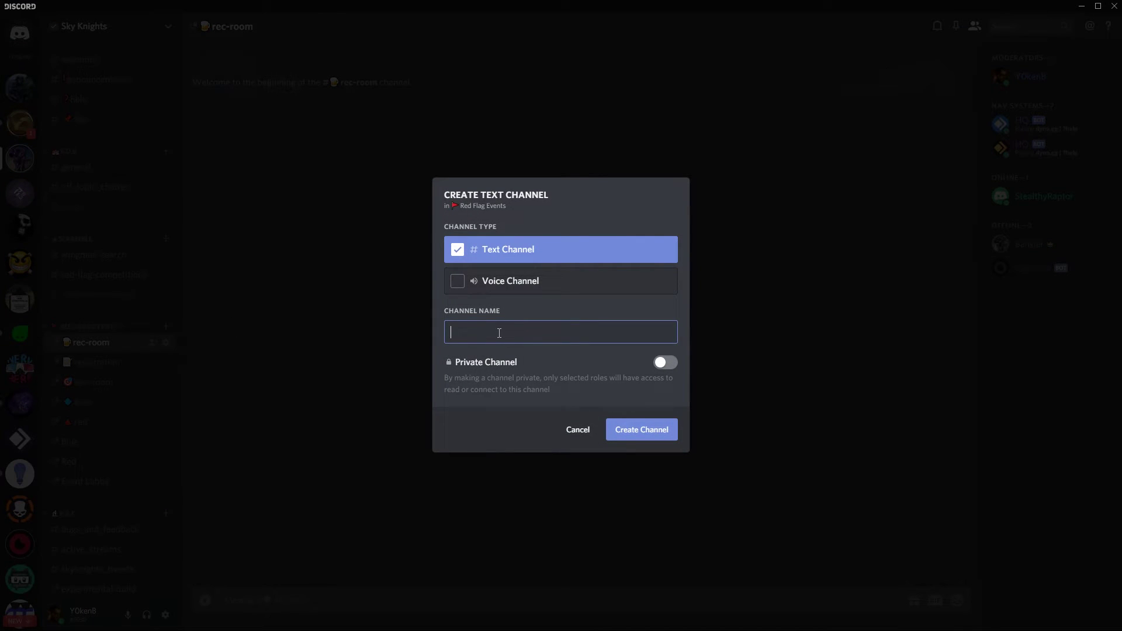
{"action": "type", "text": "rec-room"}
{"action": "left_click", "coordinate": [578, 431]}
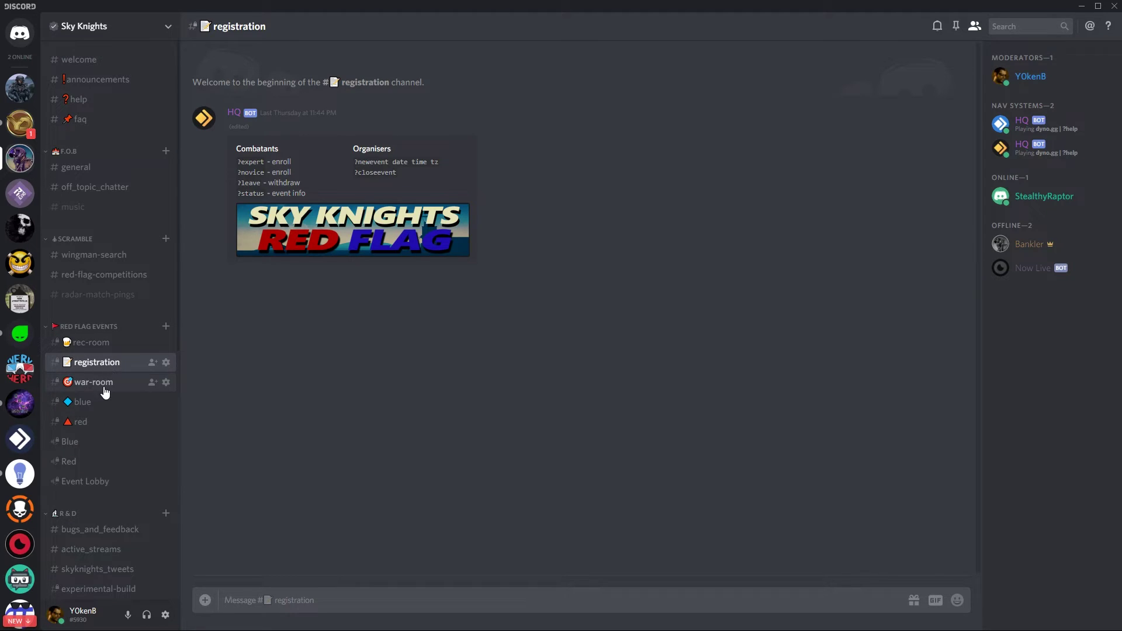
Step: Create a new event by sending "?newevent 20/03/2019 19:00 AEST" in the registration channel
{"action": "left_click", "coordinate": [104, 386]}
{"action": "left_click", "coordinate": [116, 365]}
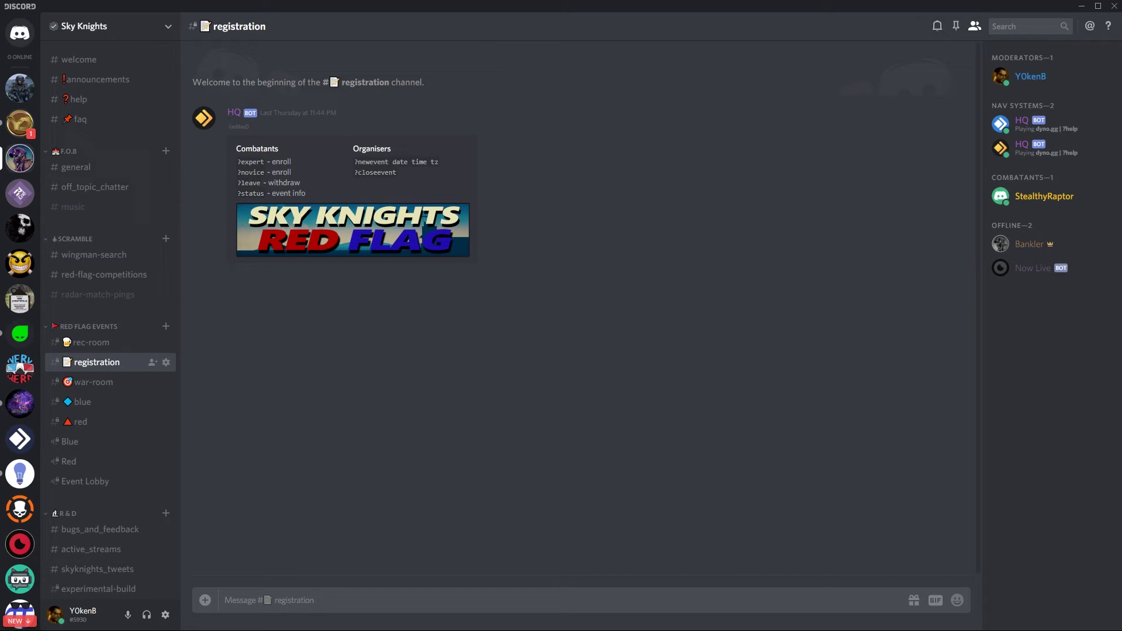
{"action": "type", "text": "?newevent 20/03/2019 19:00 AEST"}
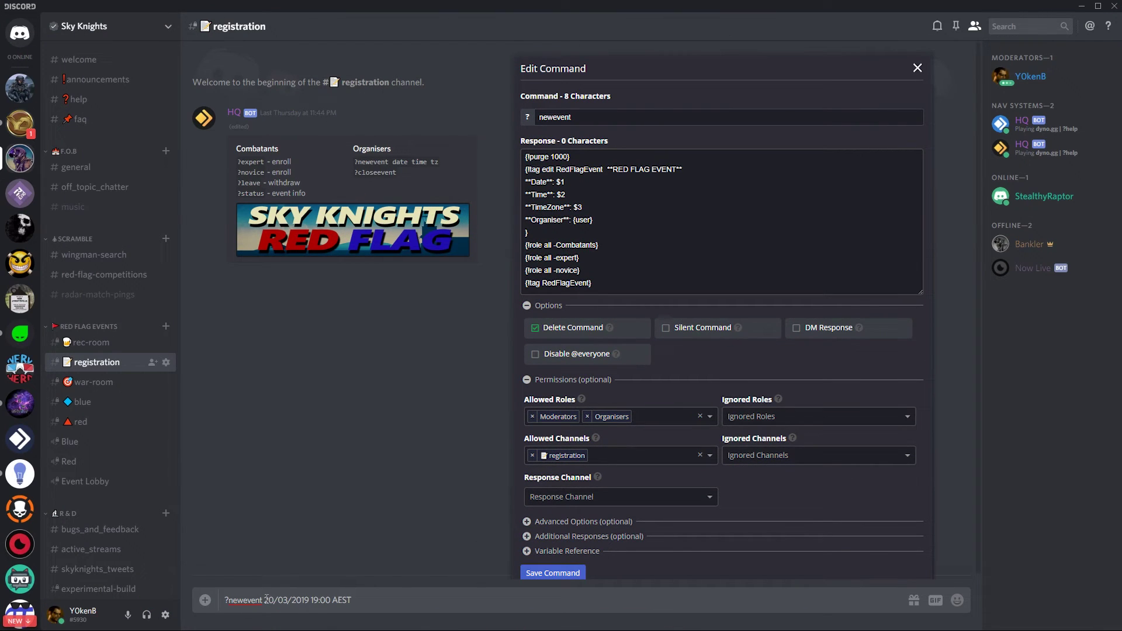
{"action": "left_click_drag", "start_coordinate": [264, 601], "coordinate": [331, 601]}
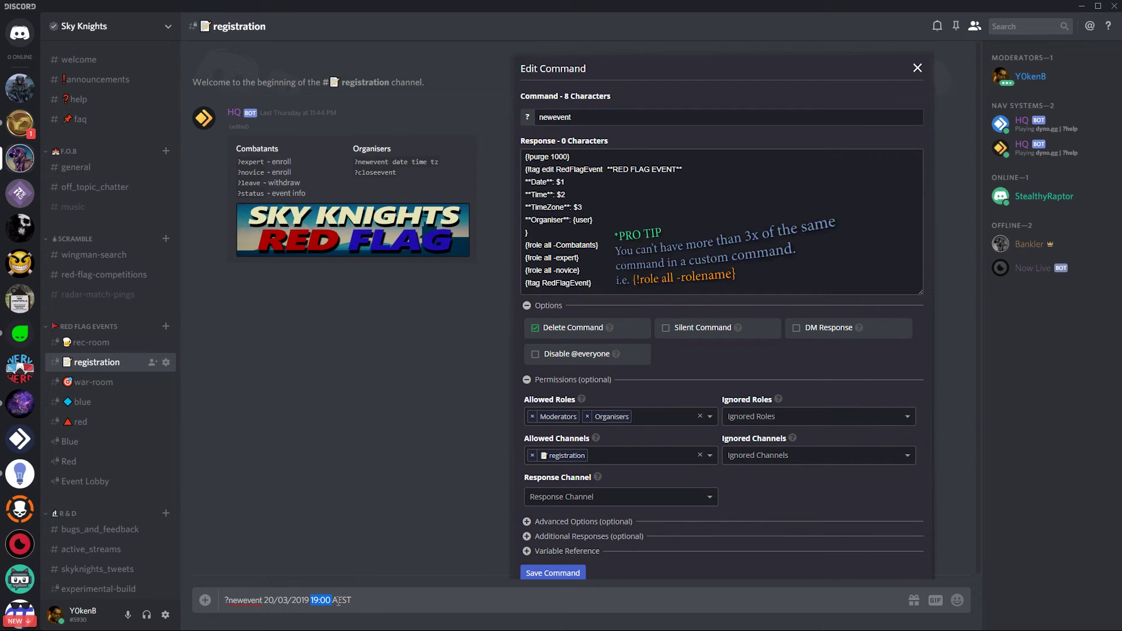
{"action": "left_click", "coordinate": [358, 604]}
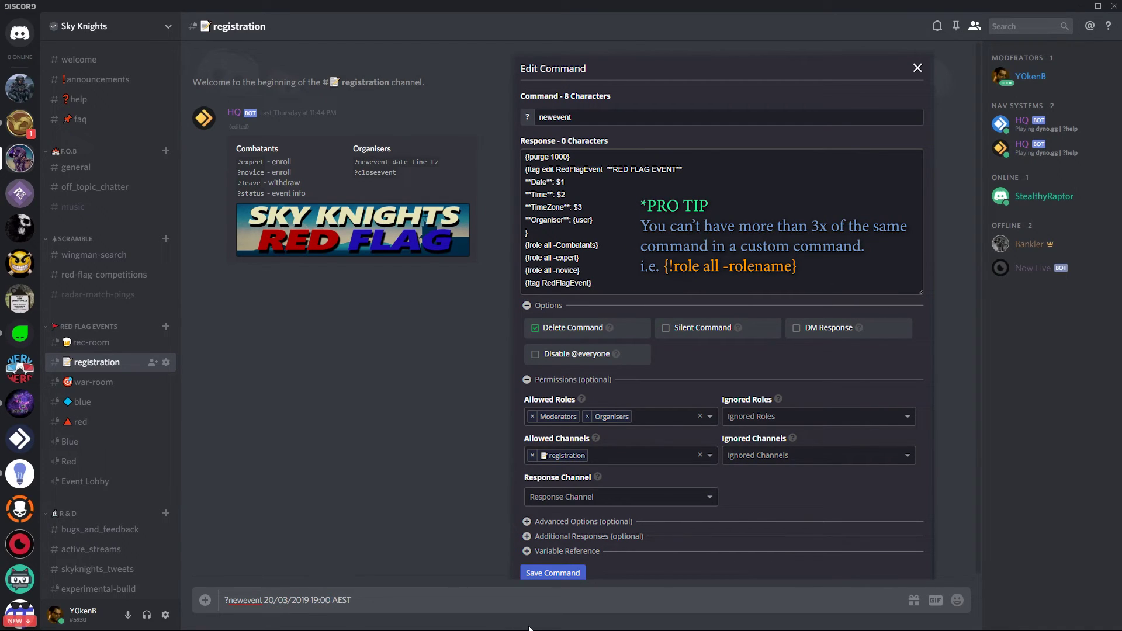
{"action": "key", "text": "Return"}
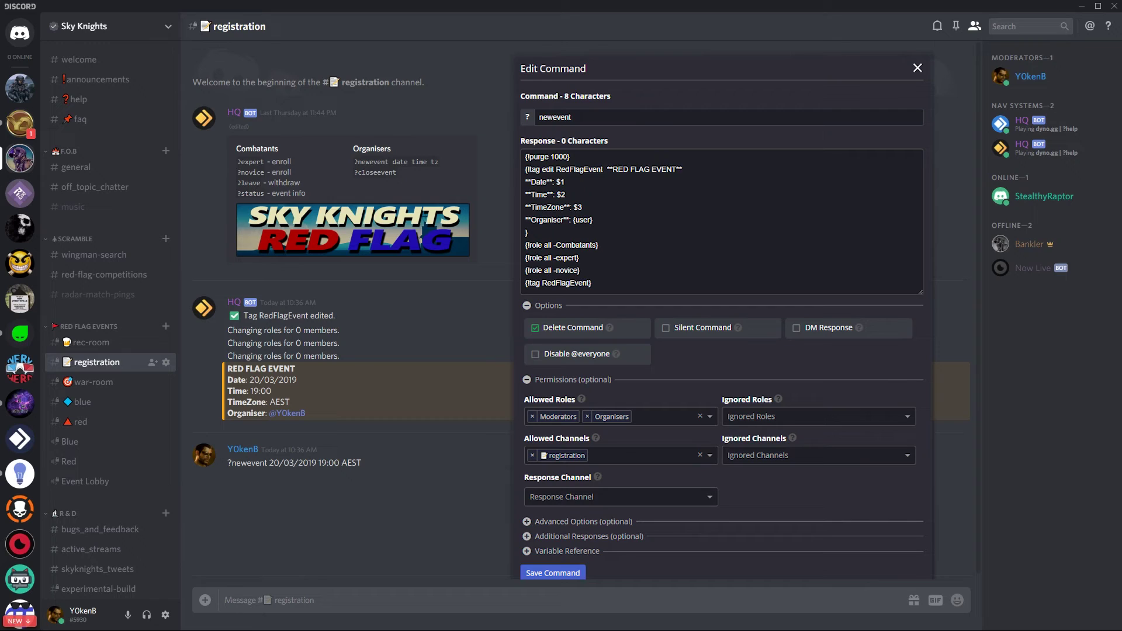
Step: Request the event info with "?status" and enroll the organiser with "?expert" in the registration channel
{"action": "type", "text": "?status"}
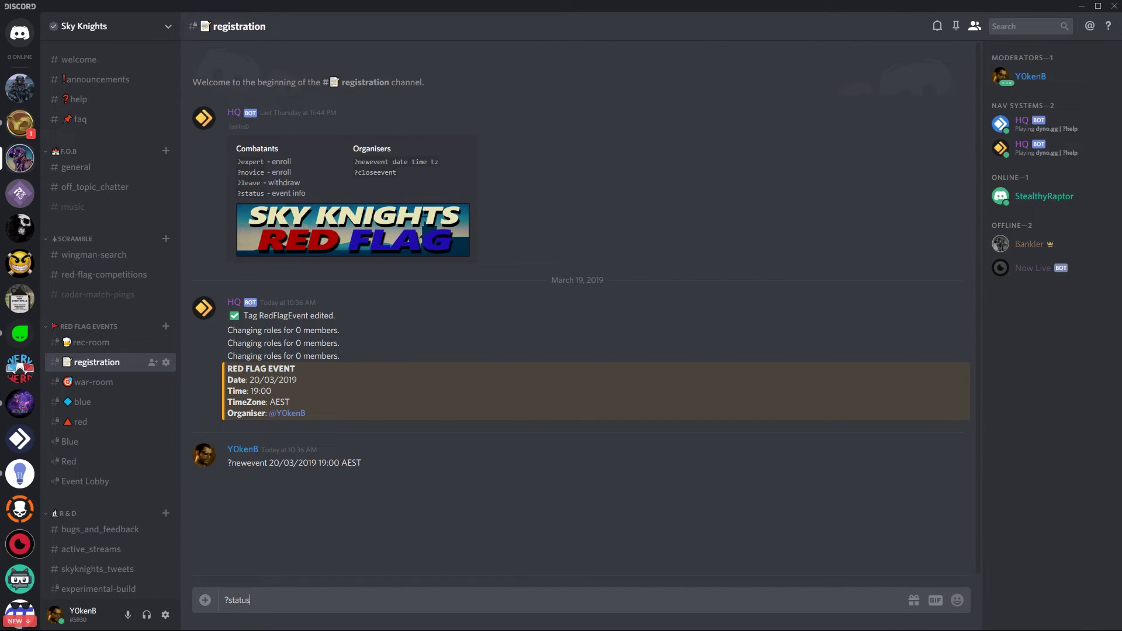
{"action": "key", "text": "Return"}
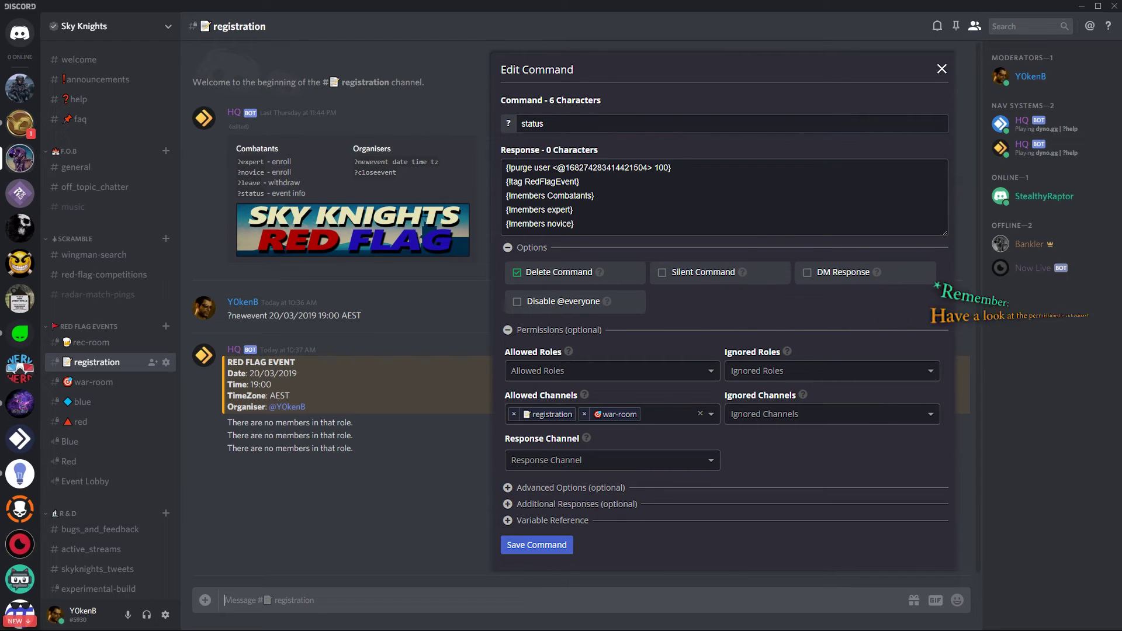
{"action": "type", "text": "?"}
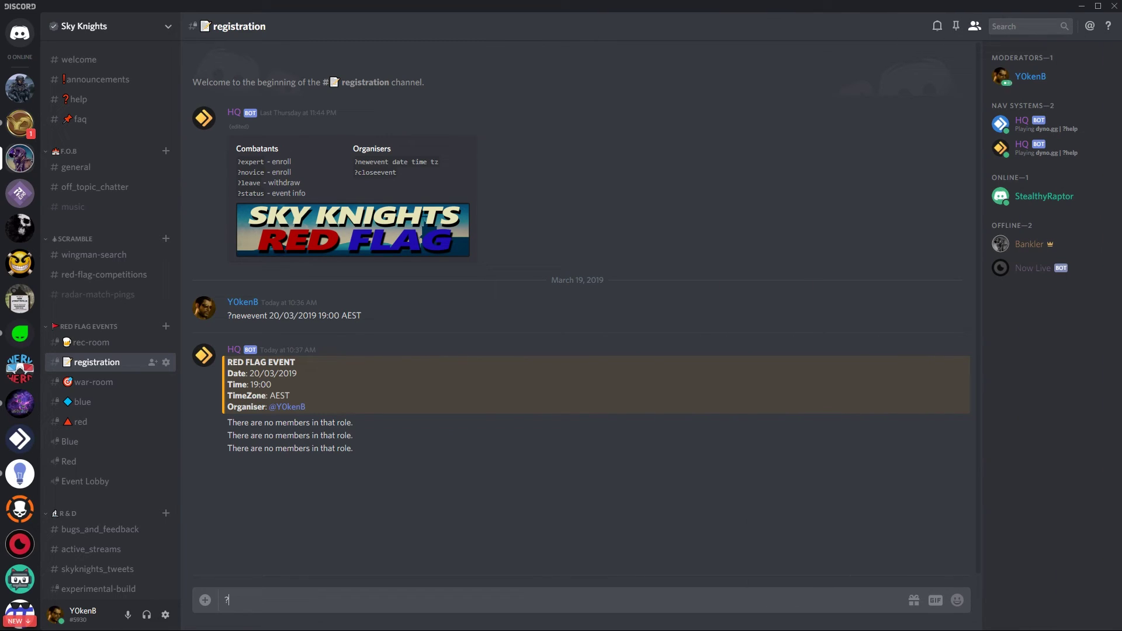
{"action": "type", "text": "expert"}
{"action": "key", "text": "Return"}
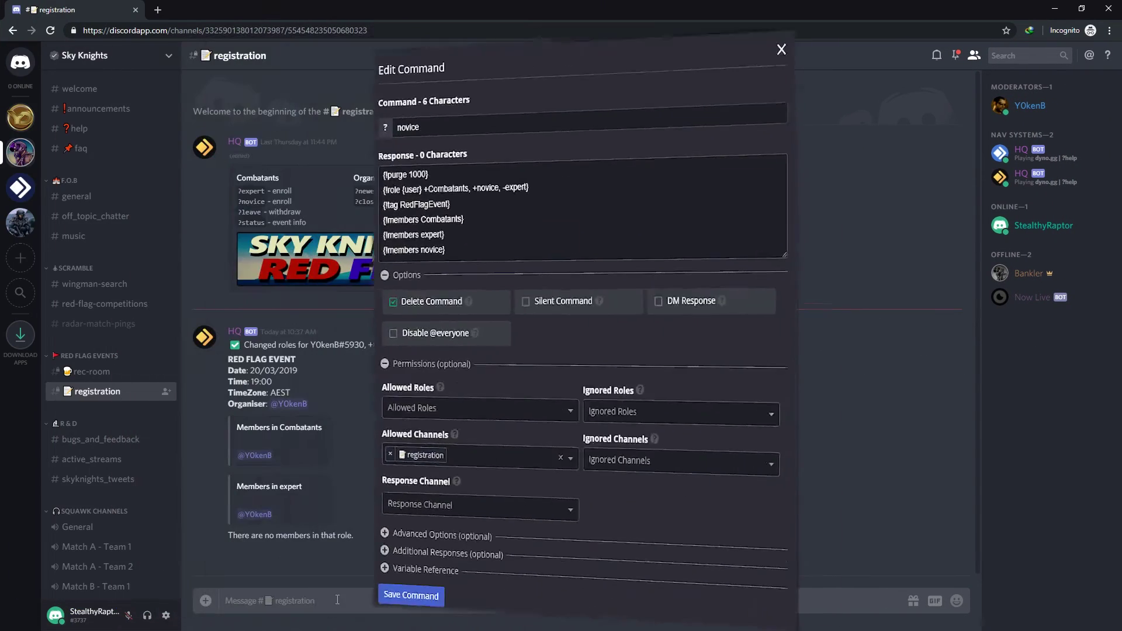
Step: In the participant's browser session, enroll with "?novice" and withdraw with "?leave" in the registration channel
{"action": "type", "text": "?novice"}
{"action": "key", "text": "Return"}
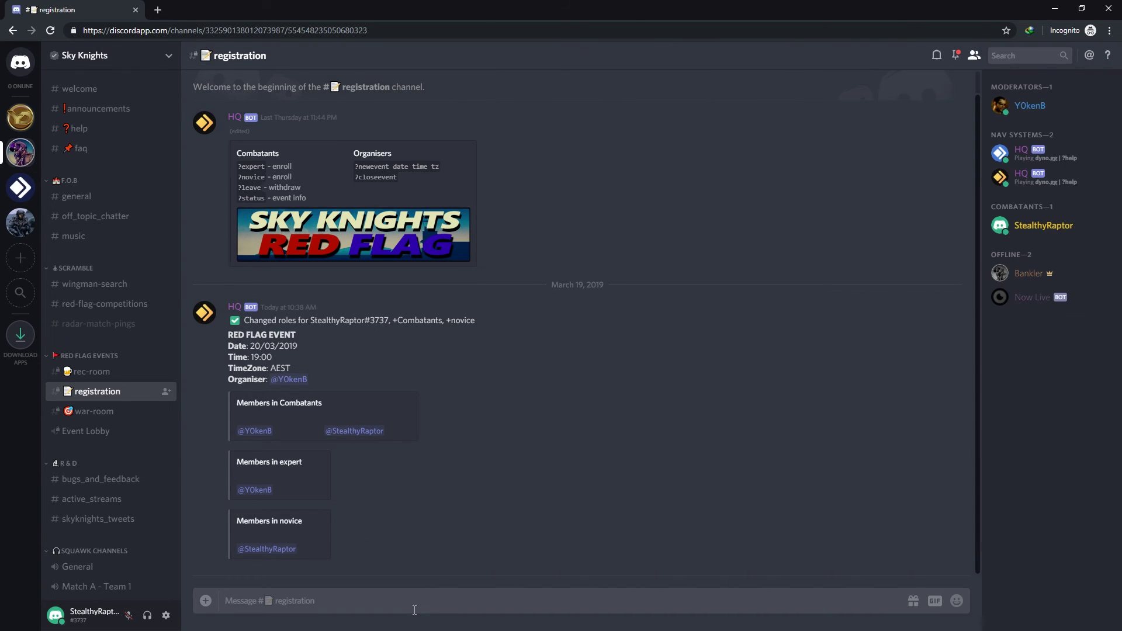
{"action": "type", "text": "?leave"}
{"action": "key", "text": "Return"}
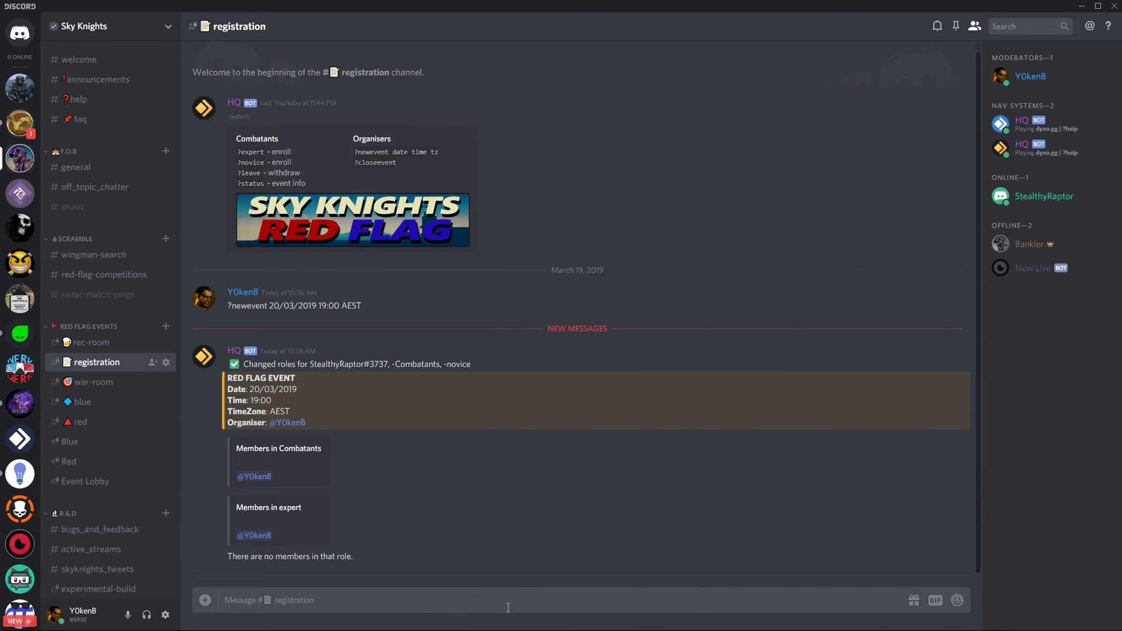
Step: List the event's combatants and teams by sending "?teams" in the war-room channel
{"action": "left_click", "coordinate": [99, 381]}
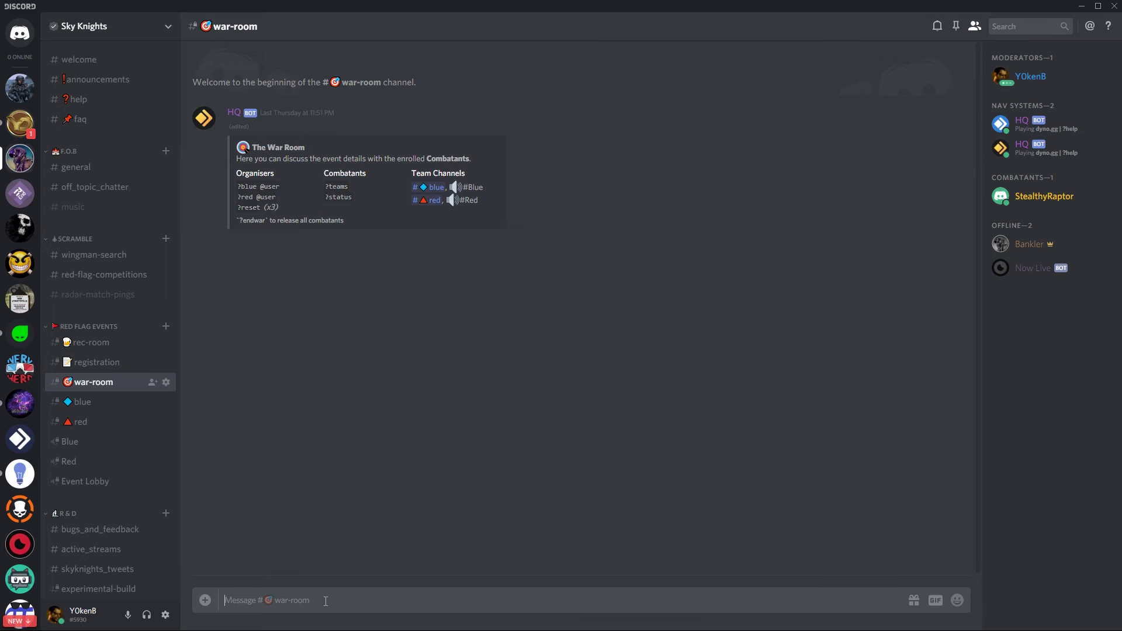
{"action": "type", "text": "?teams"}
{"action": "key", "text": "Return"}
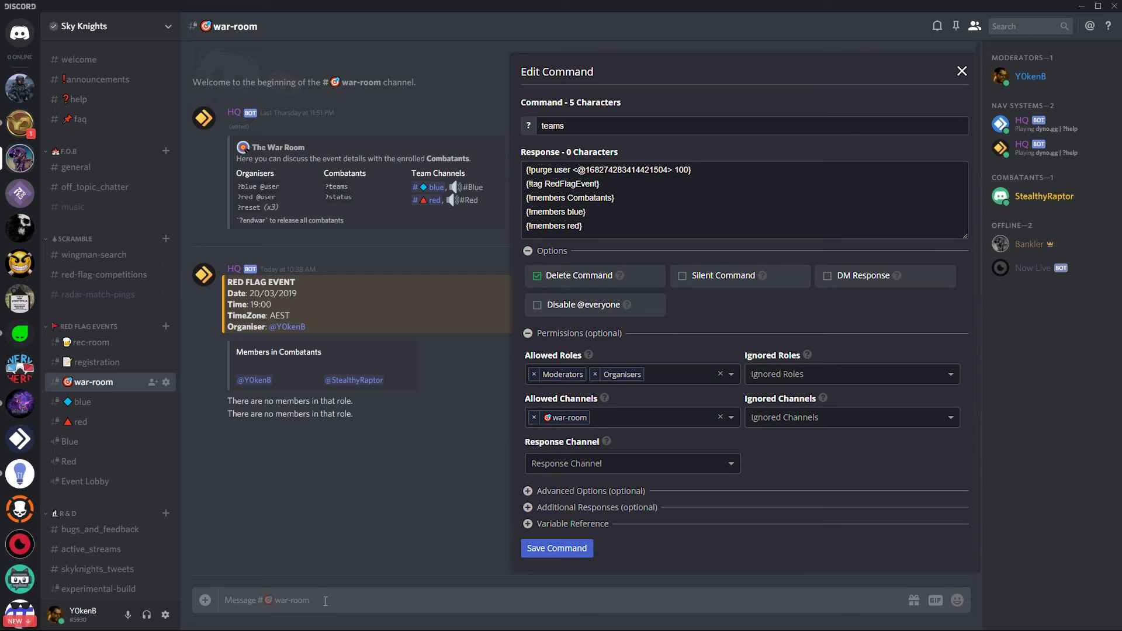
Step: Assign the organiser to the blue team by sending "?blue" with the organiser's user mention in the war-room channel
{"action": "type", "text": "?blue"}
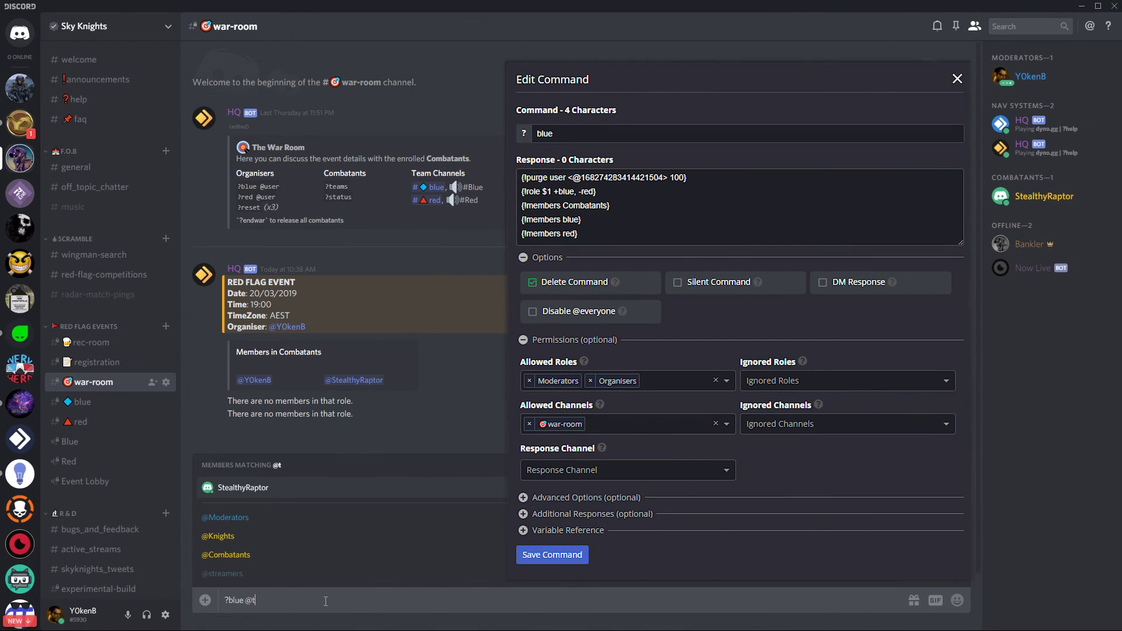
{"action": "type", "text": " @"}
{"action": "key", "text": "Tab"}
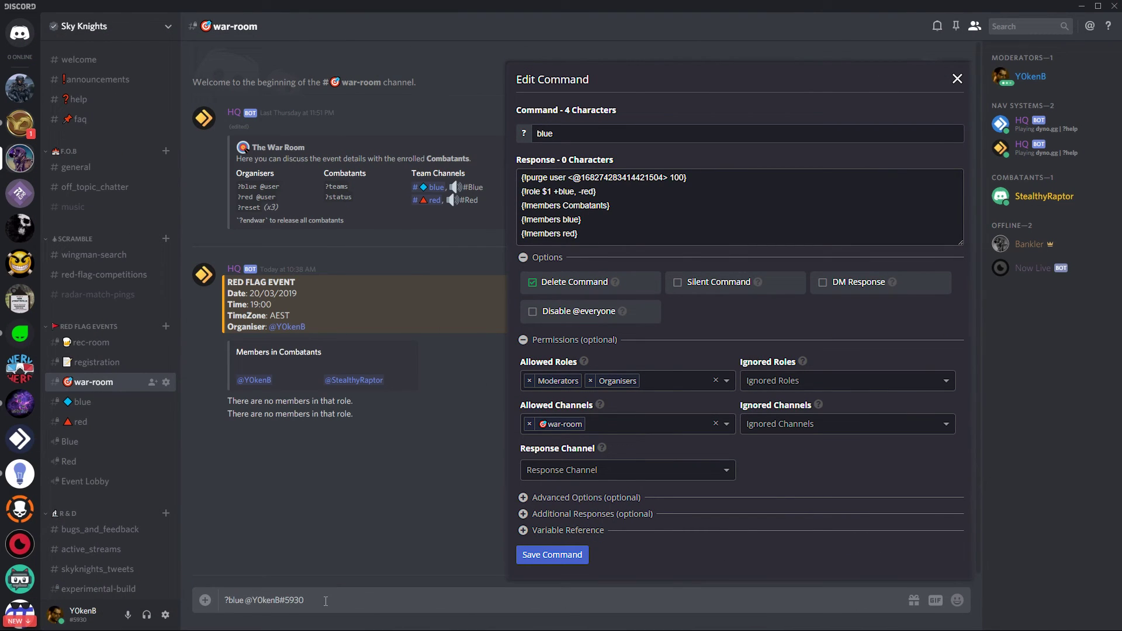
{"action": "key", "text": "Return"}
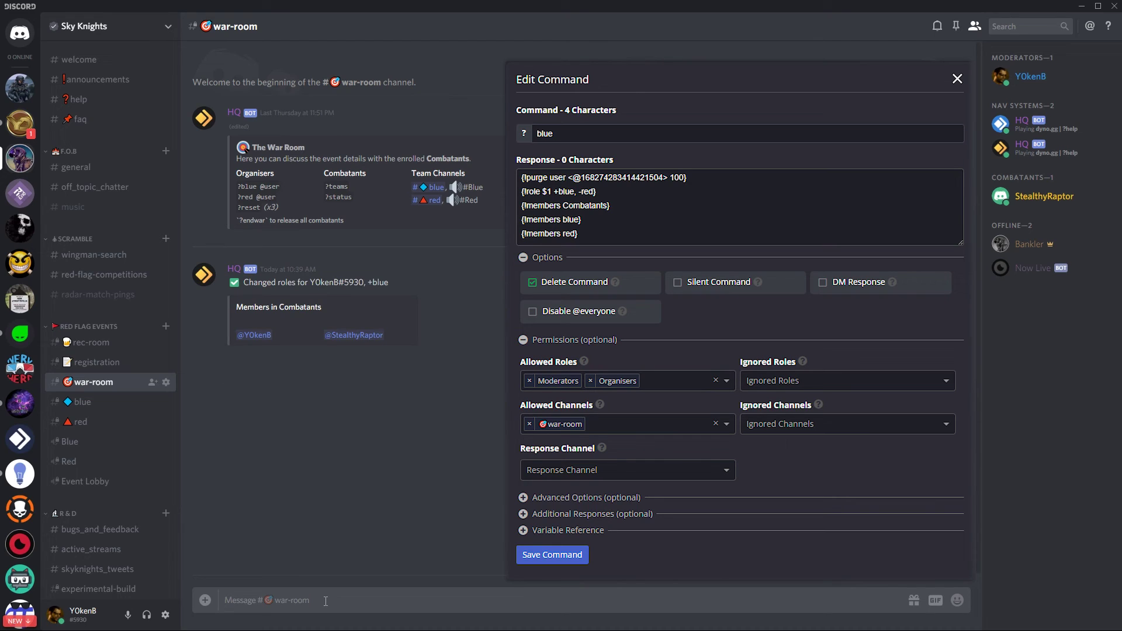
Step: Assign the other combatant to the red team by sending "?red" with that member's user mention
{"action": "type", "text": "?red @"}
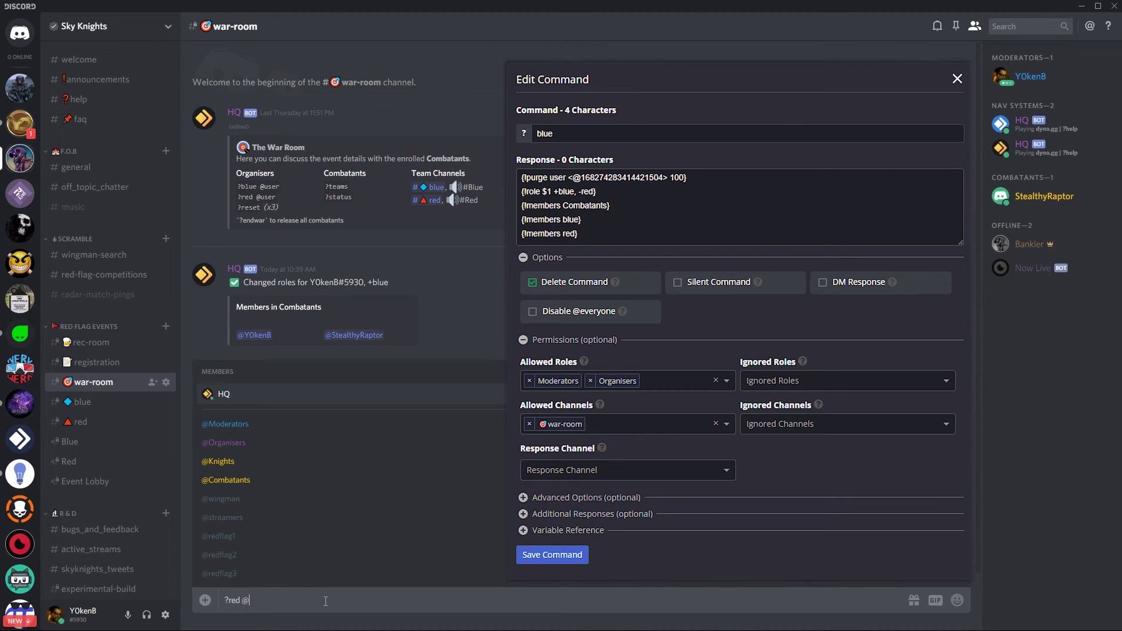
{"action": "type", "text": "S"}
{"action": "key", "text": "Tab"}
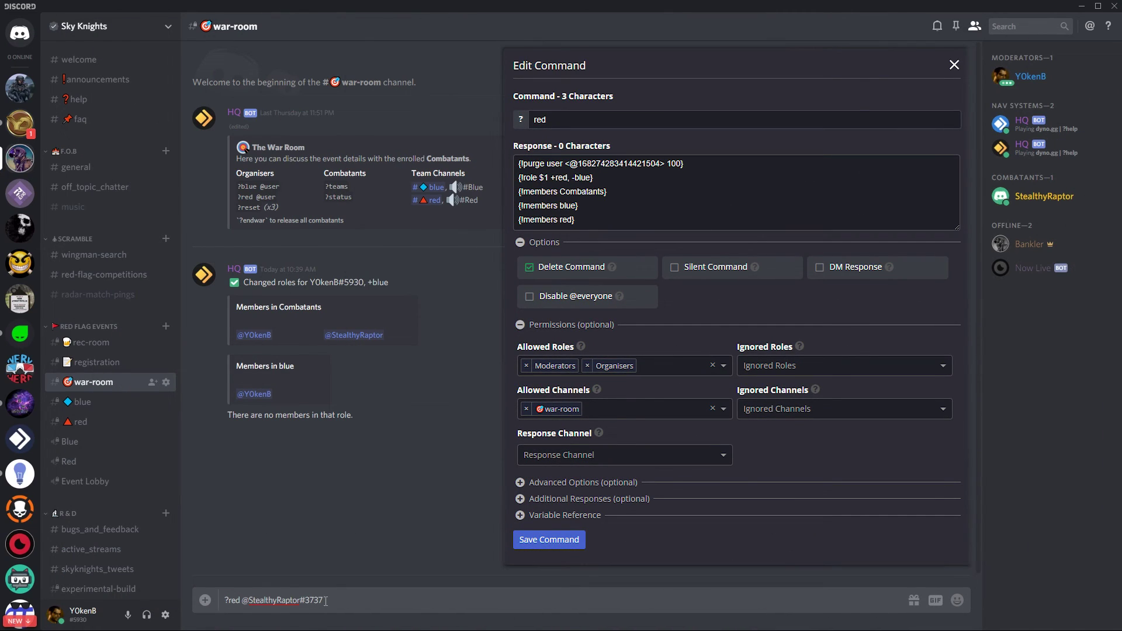
{"action": "key", "text": "Return"}
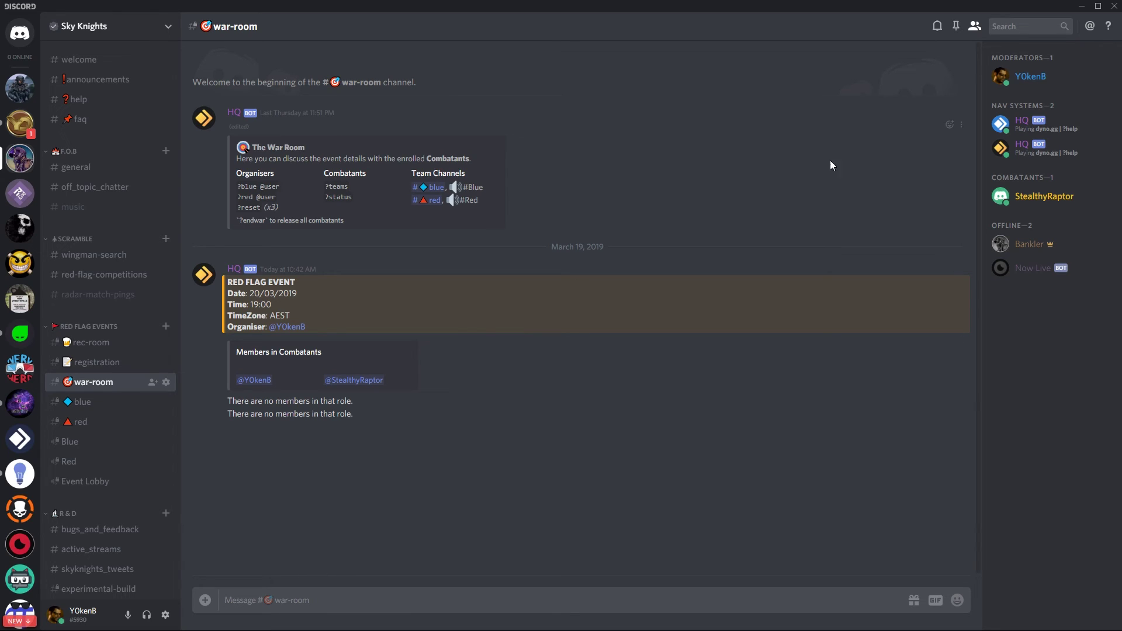
Step: Clear the blue and red team assignments by sending "?reset" in the war-room channel
{"action": "right_click", "coordinate": [1026, 124]}
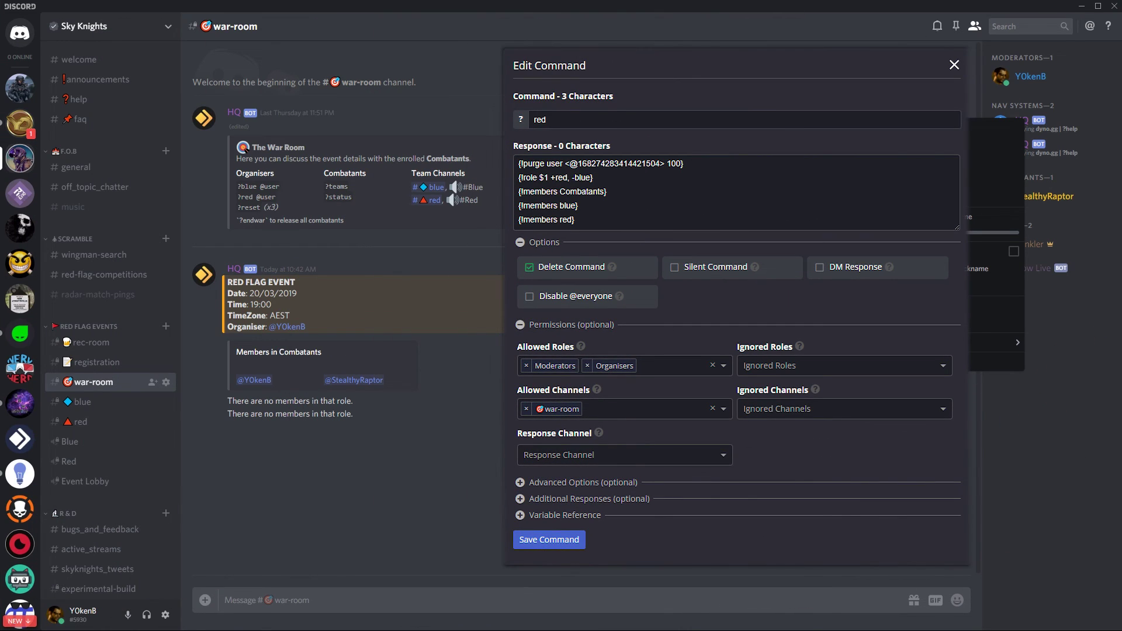
{"action": "key", "text": "Escape"}
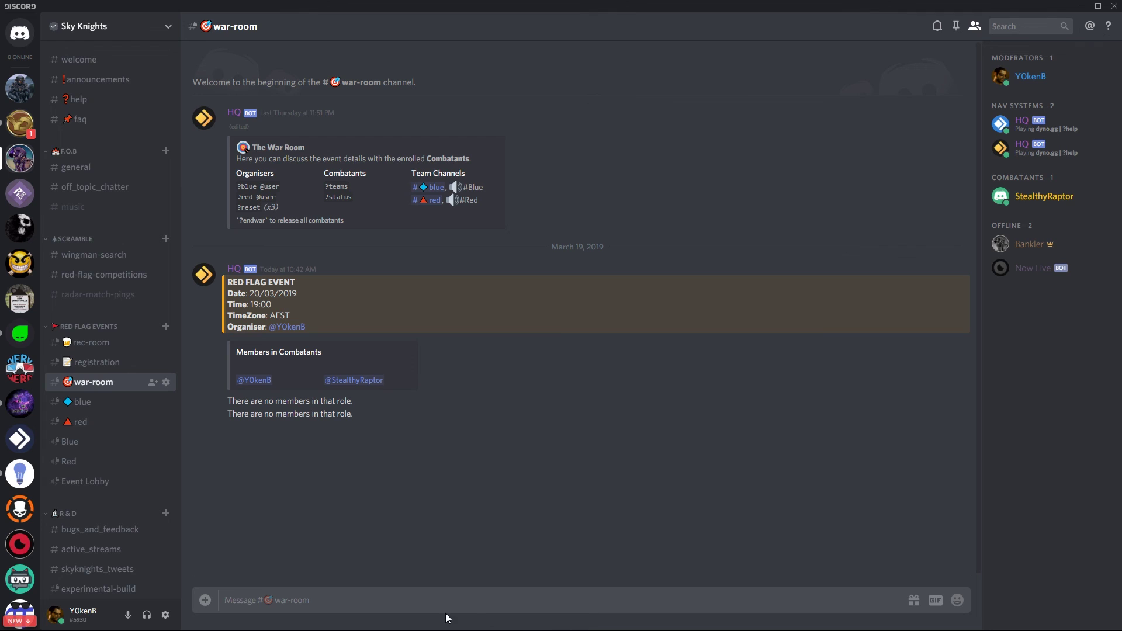
{"action": "type", "text": "?reset"}
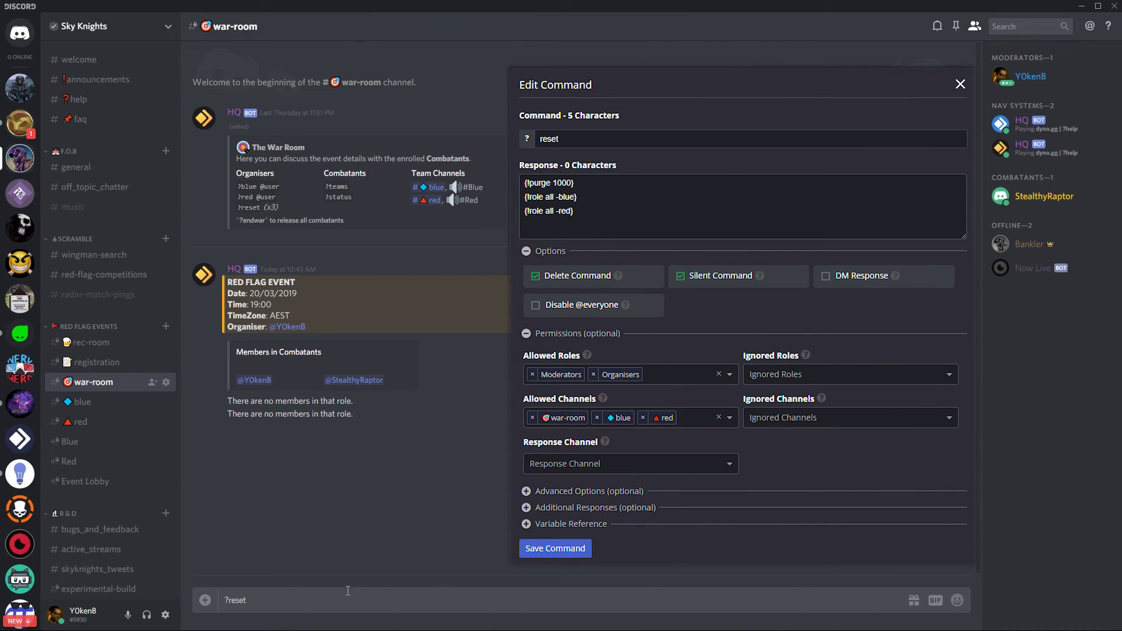
{"action": "key", "text": "Return"}
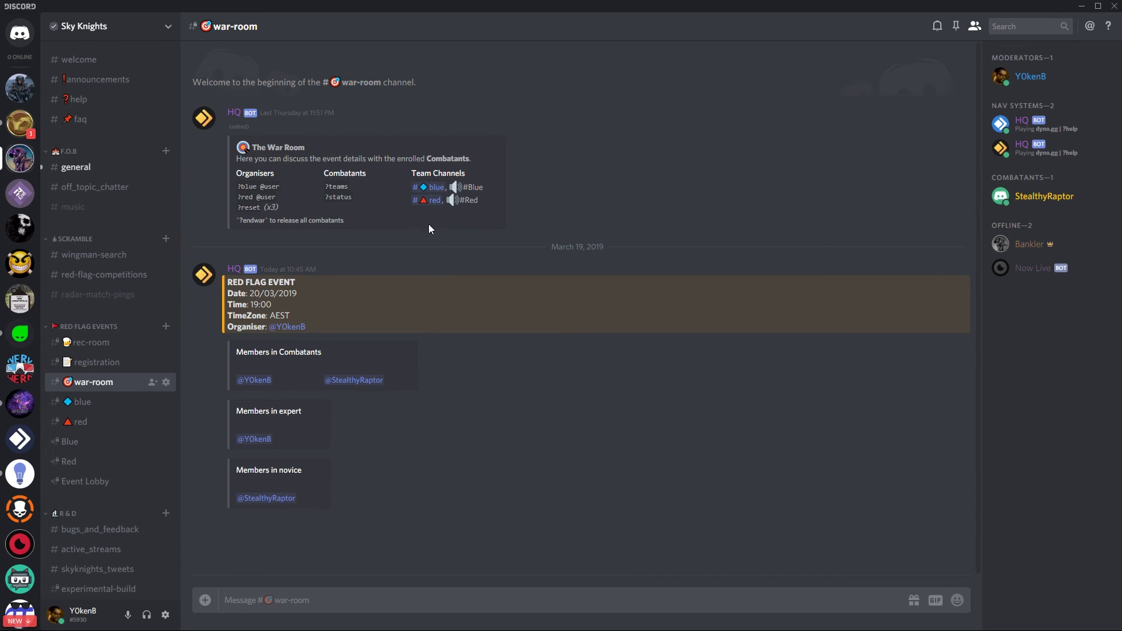
Step: Check the blue team channel, and release all combatants by sending "?endwar" in the war-room channel
{"action": "left_click", "coordinate": [433, 187]}
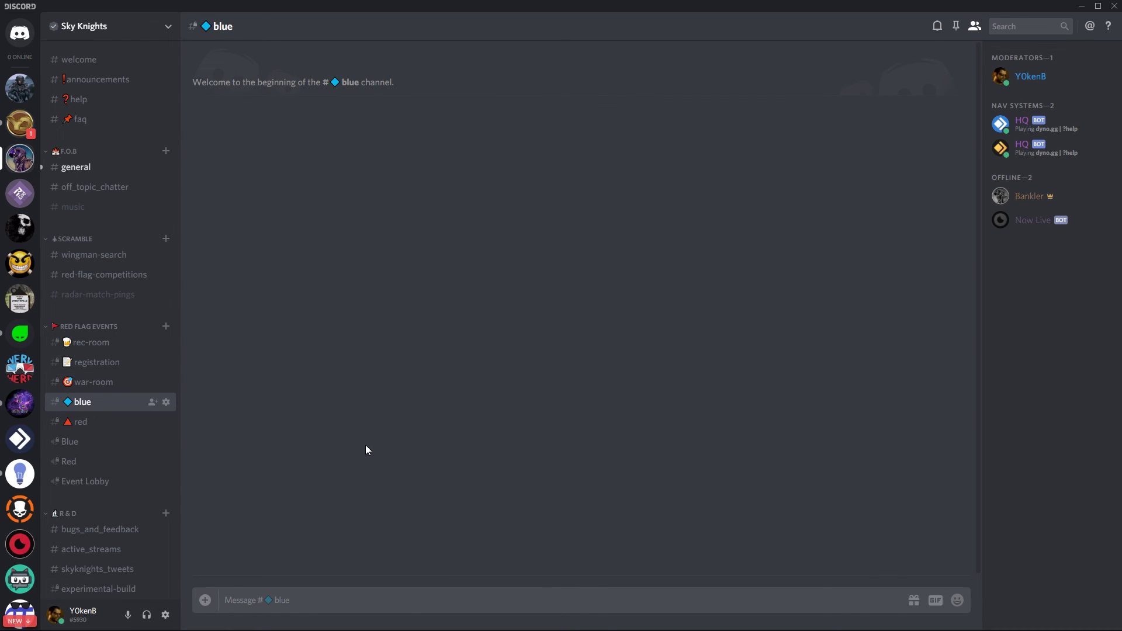
{"action": "left_click", "coordinate": [110, 382]}
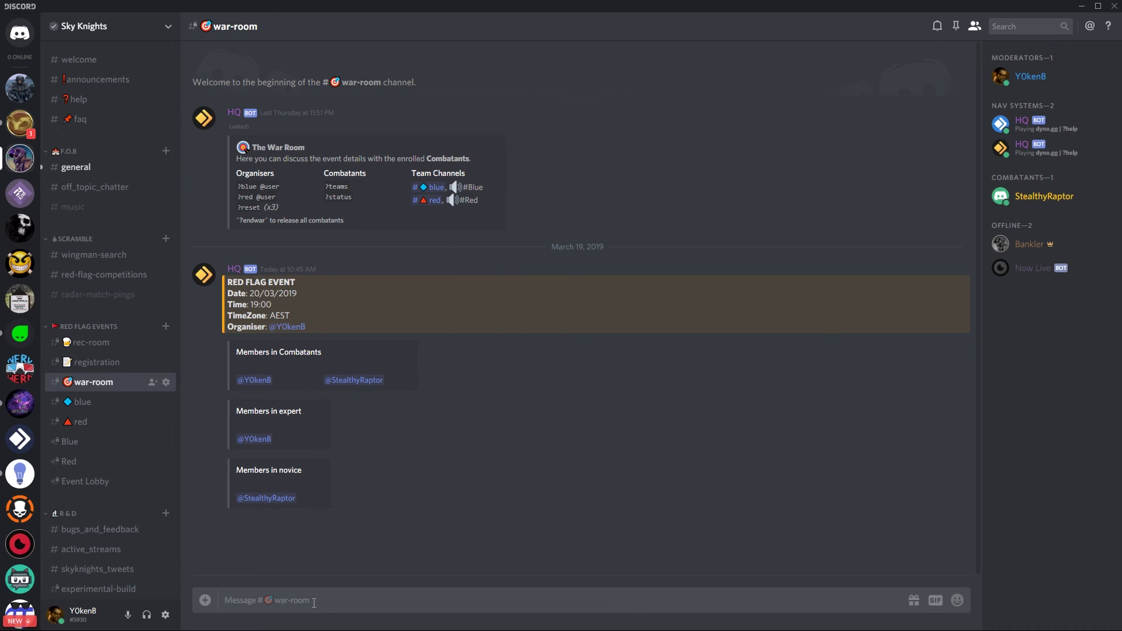
{"action": "type", "text": "?endwar"}
{"action": "key", "text": "Return"}
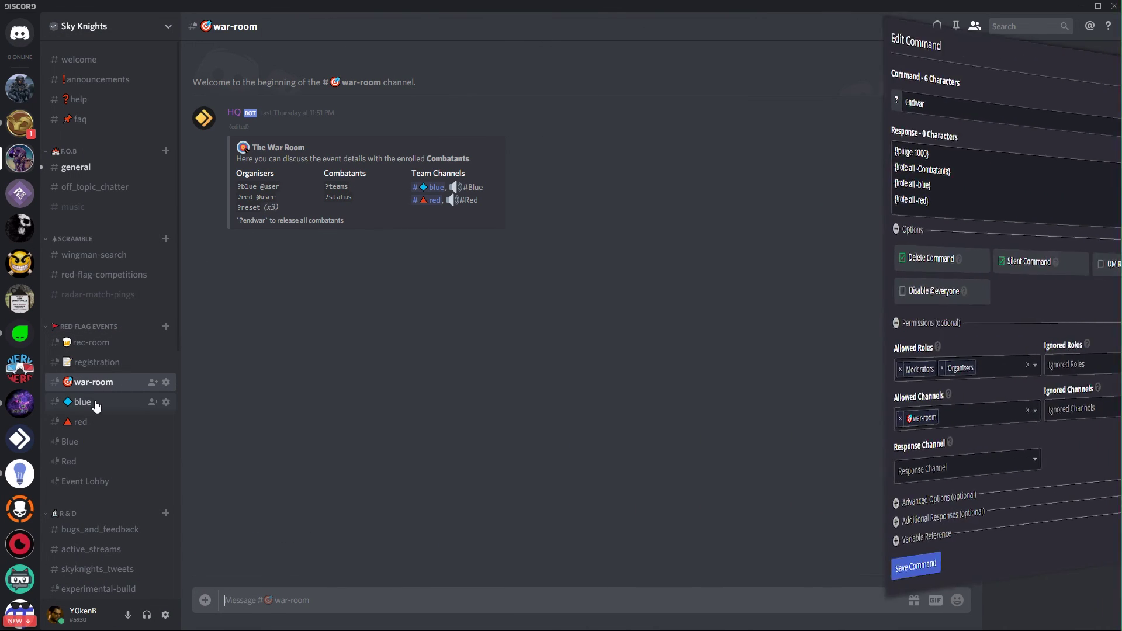
Step: Purge both team text channels by sending "?reset" in the blue channel and in the red channel
{"action": "left_click", "coordinate": [94, 403]}
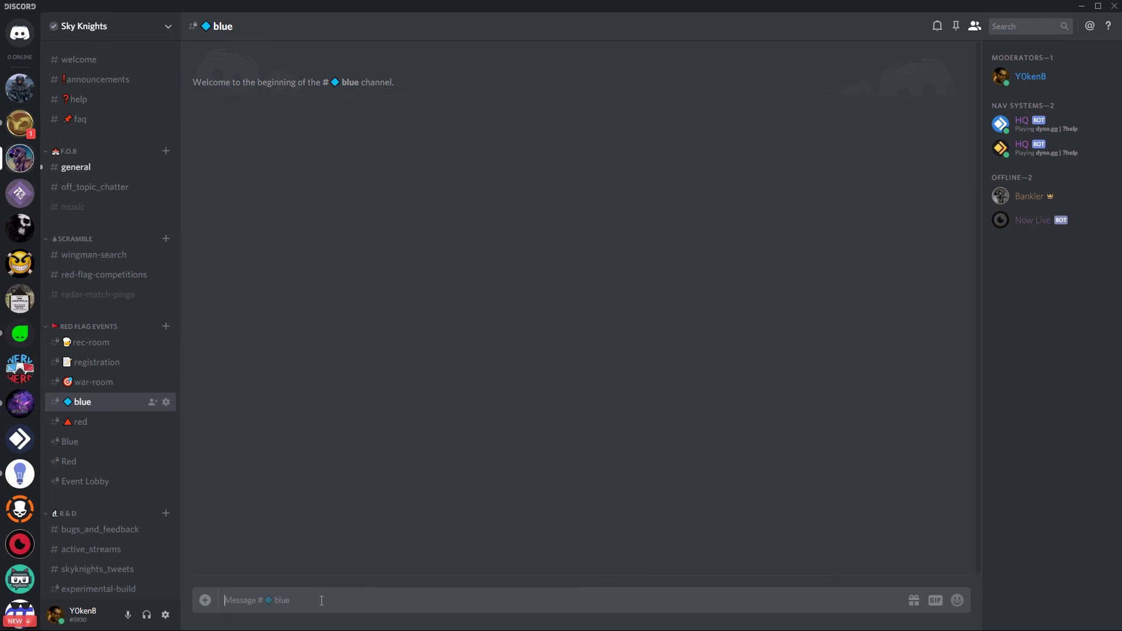
{"action": "type", "text": "?reset"}
{"action": "key", "text": "Return"}
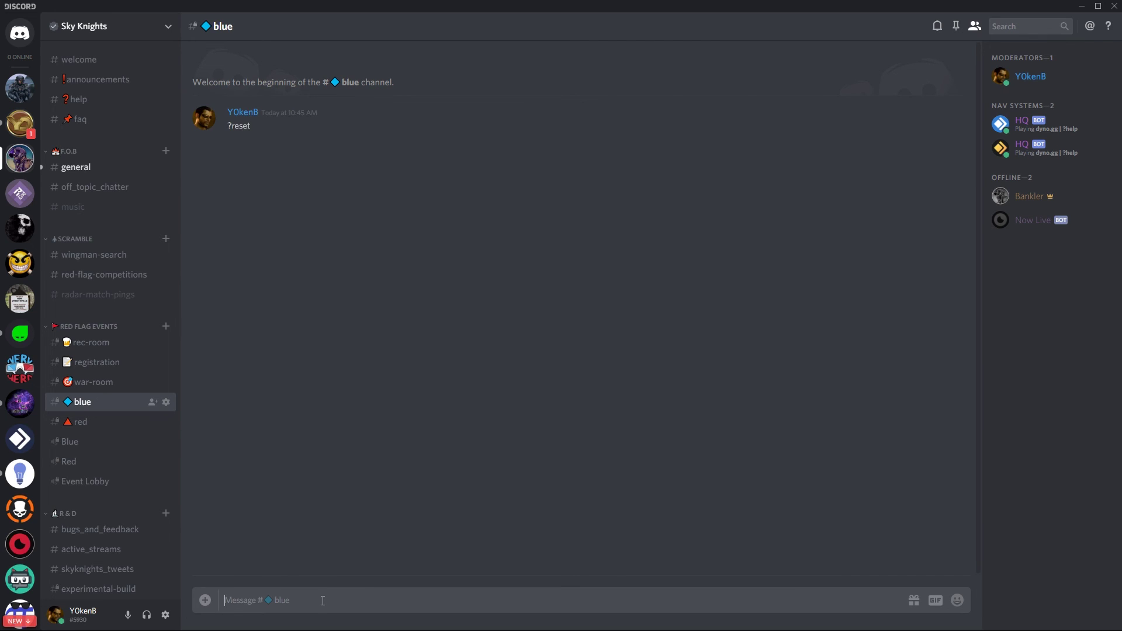
{"action": "left_click", "coordinate": [131, 424]}
{"action": "type", "text": "?"}
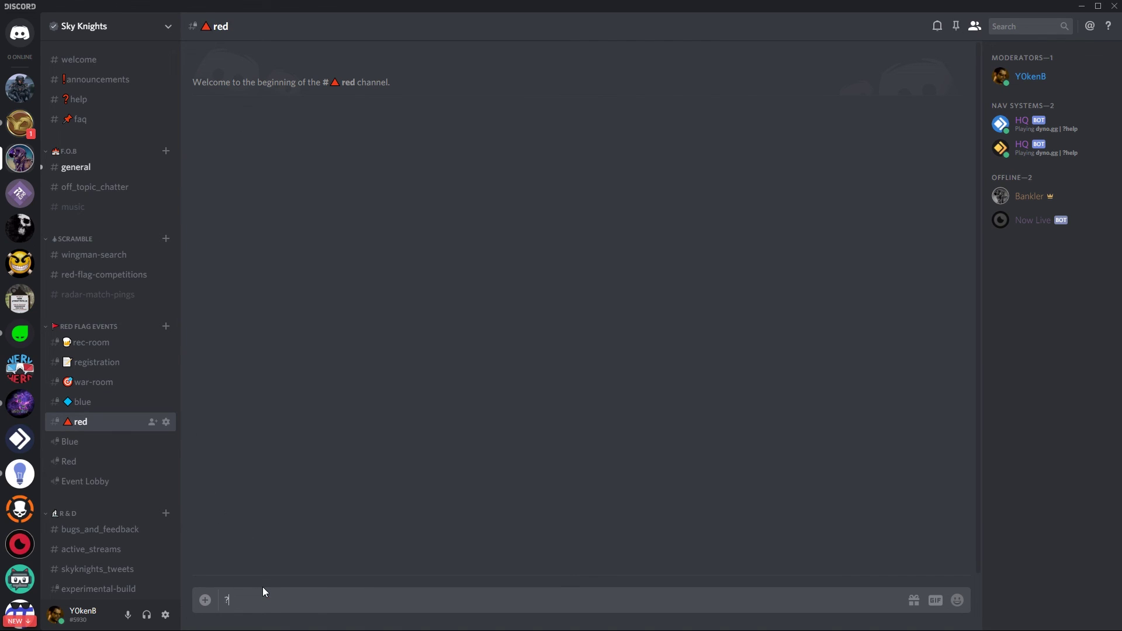
{"action": "type", "text": "reset"}
{"action": "key", "text": "Return"}
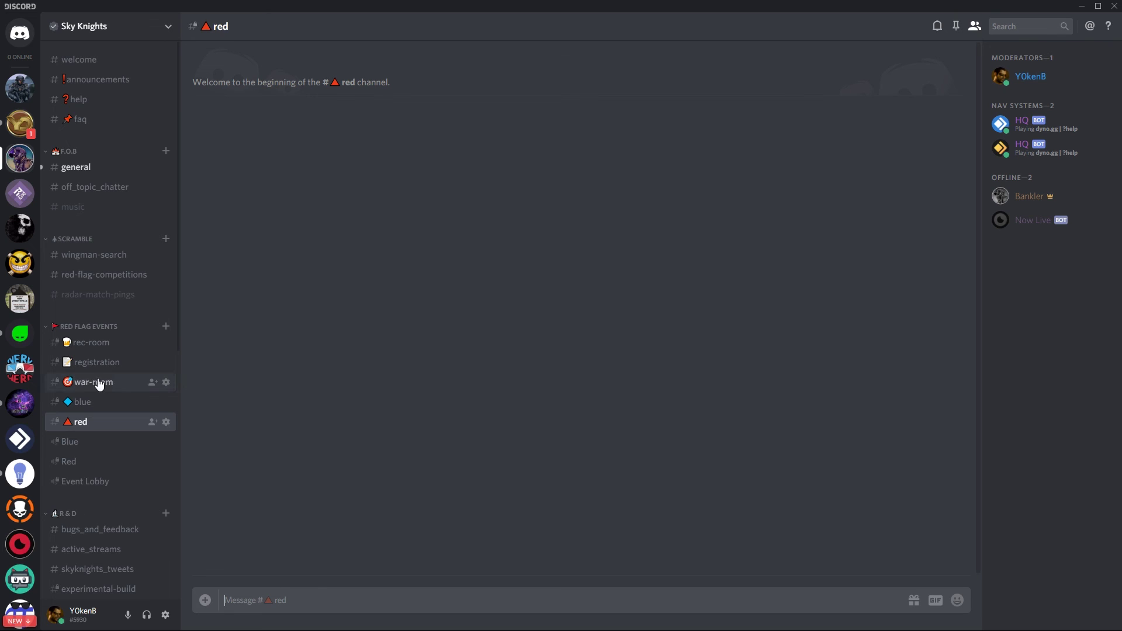
Step: Close the scheduled Red Flag event by sending "?closeevent" in the registration channel
{"action": "left_click", "coordinate": [98, 382]}
{"action": "left_click", "coordinate": [95, 363]}
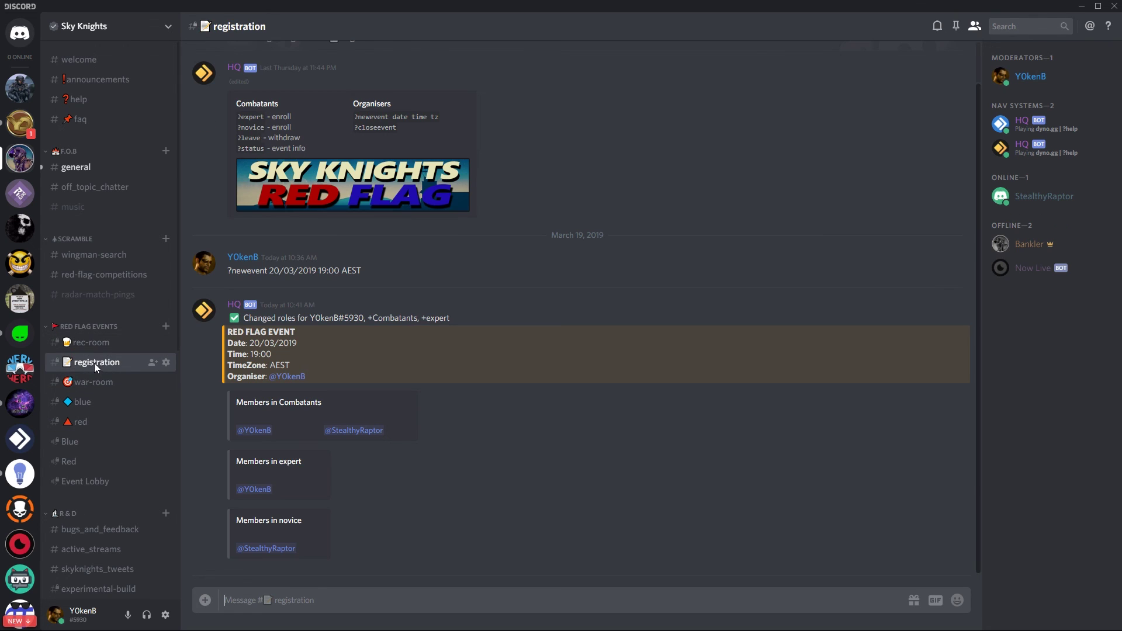
{"action": "type", "text": "?"}
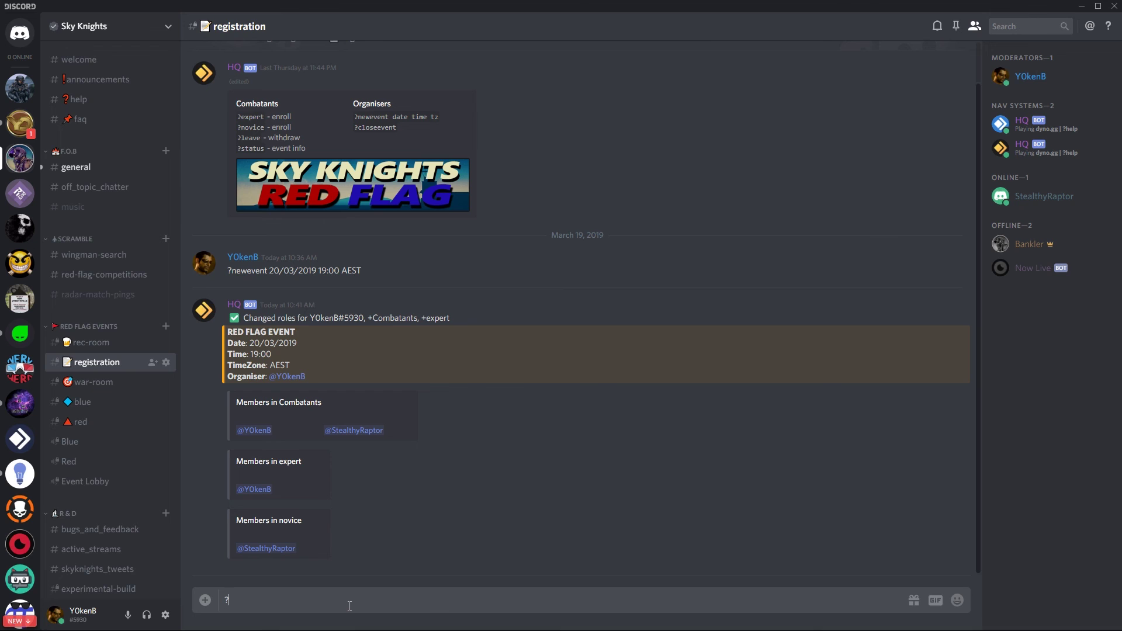
{"action": "type", "text": "closeevent"}
{"action": "key", "text": "Return"}
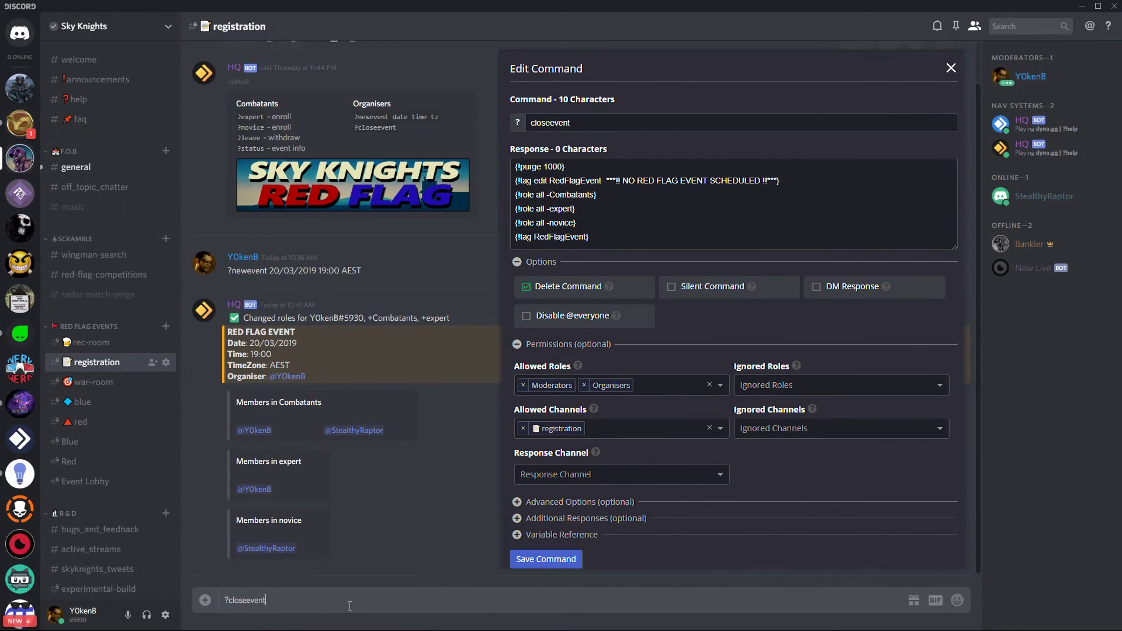